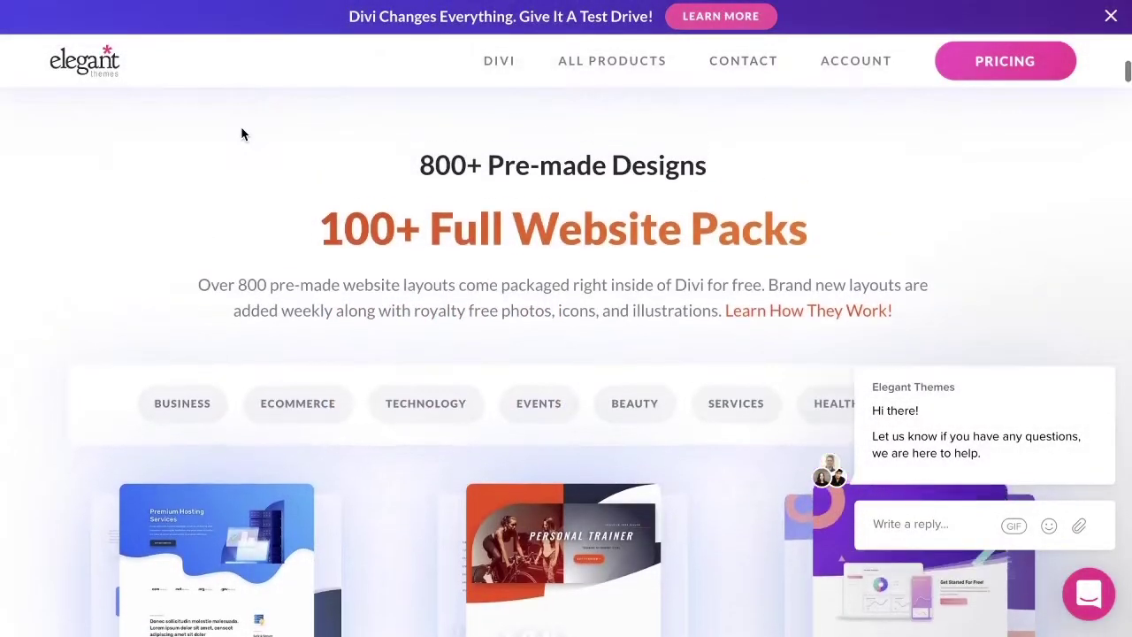
Step: Scroll through the Divi layout pack thumbnails, then back up to the Divi hero banner
scroll(243, 133, down, 5)
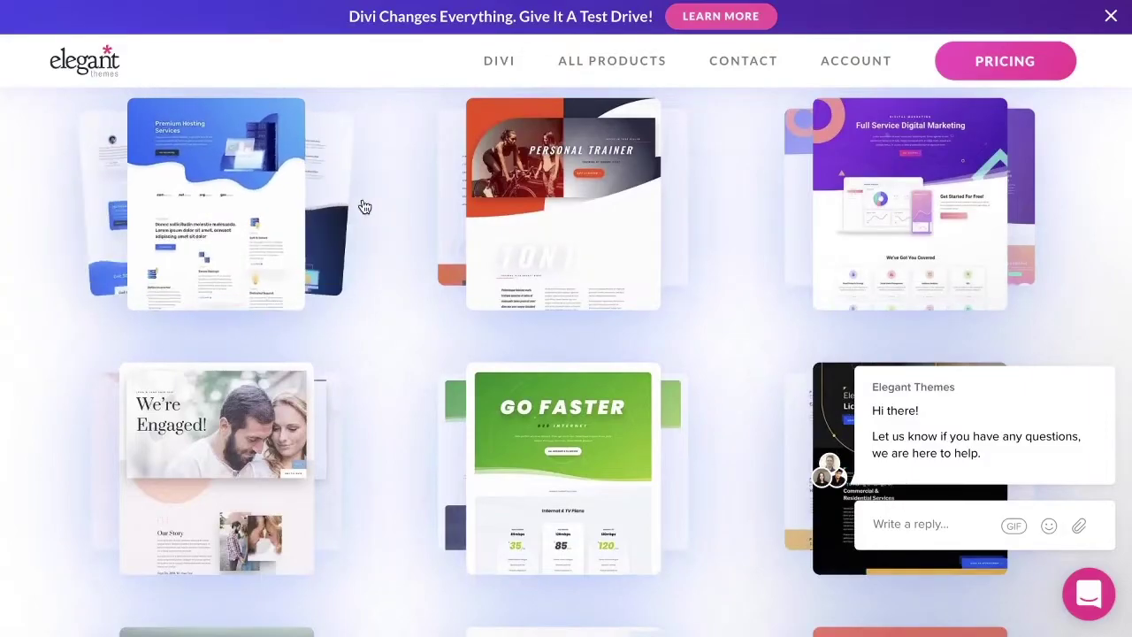
scroll(361, 207, up, 2)
scroll(363, 204, up, 12)
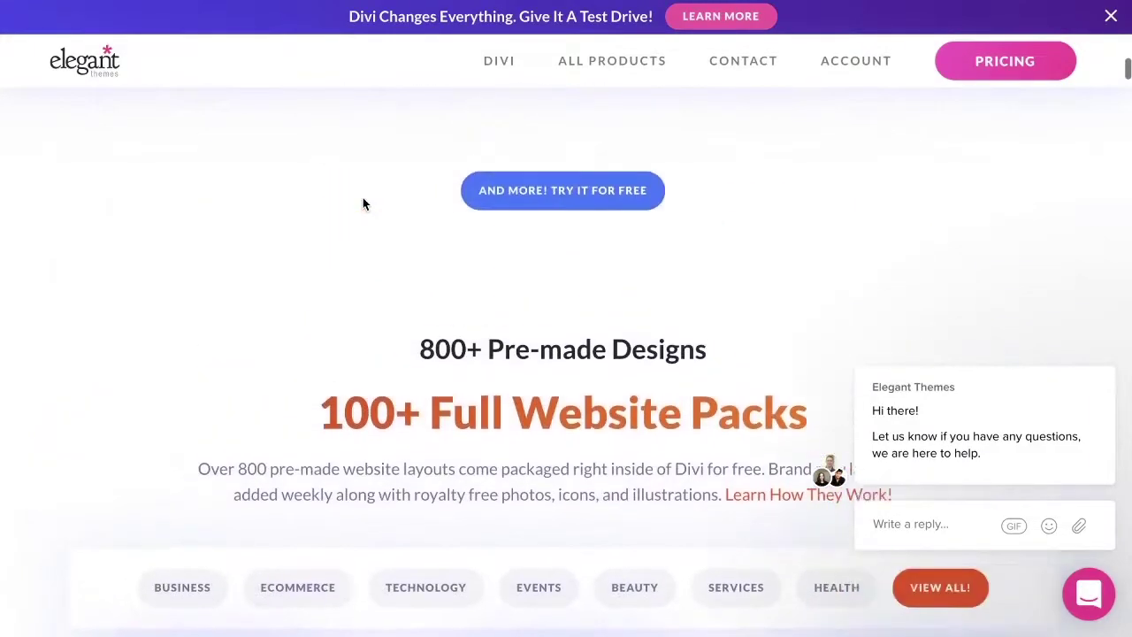
scroll(363, 204, up, 15)
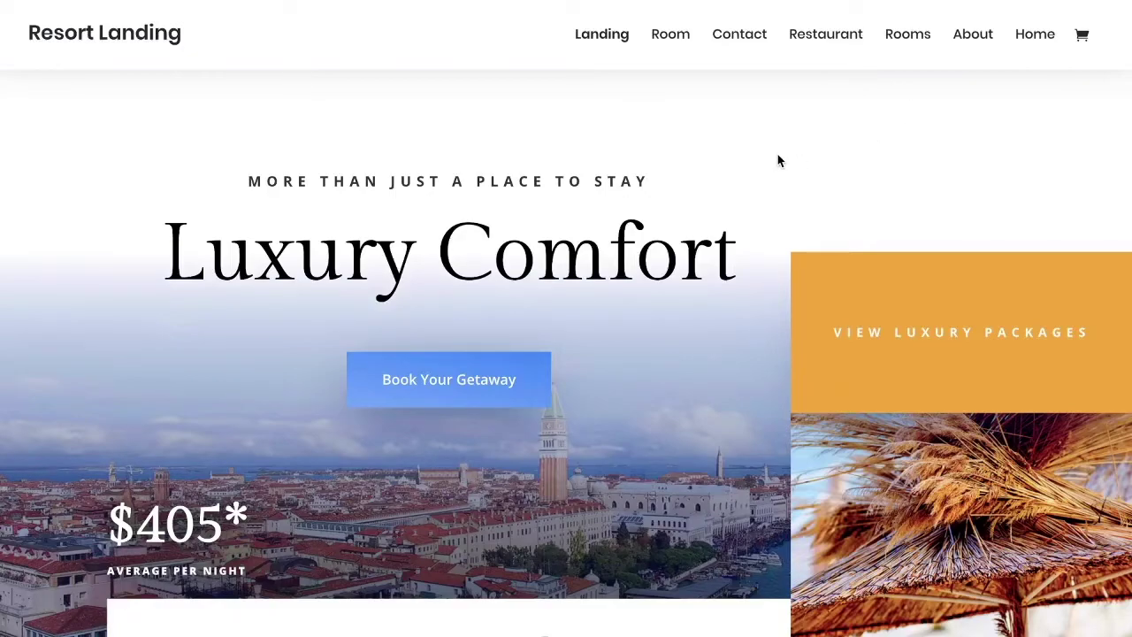
Step: Scroll down through the Resort Landing layout page
scroll(778, 160, down, 8)
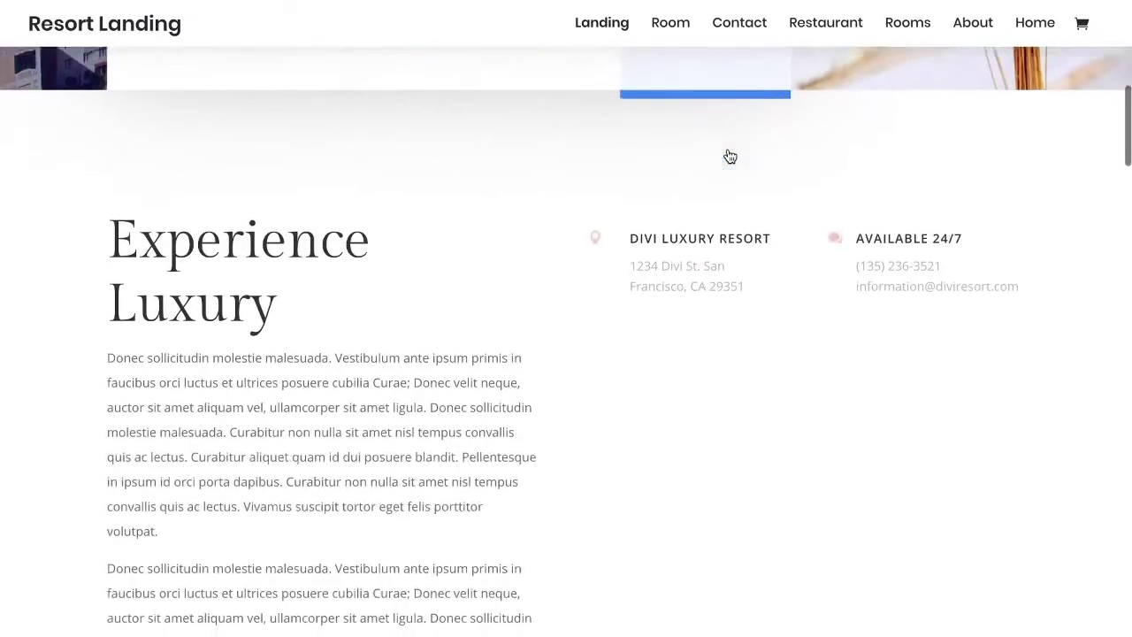
scroll(529, 182, down, 5)
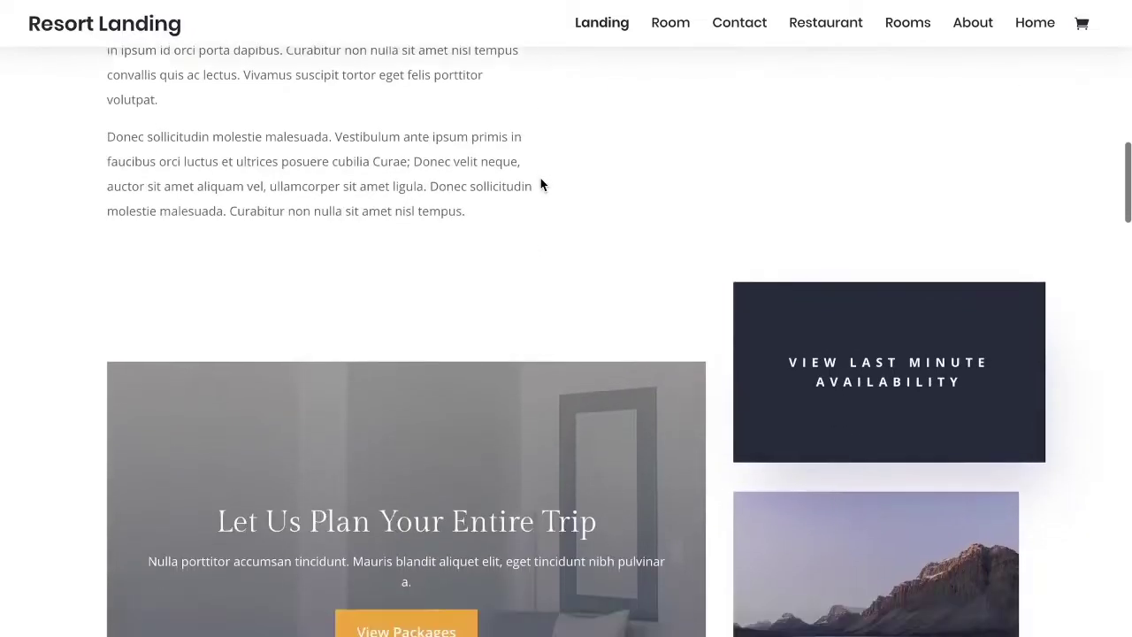
scroll(542, 184, down, 10)
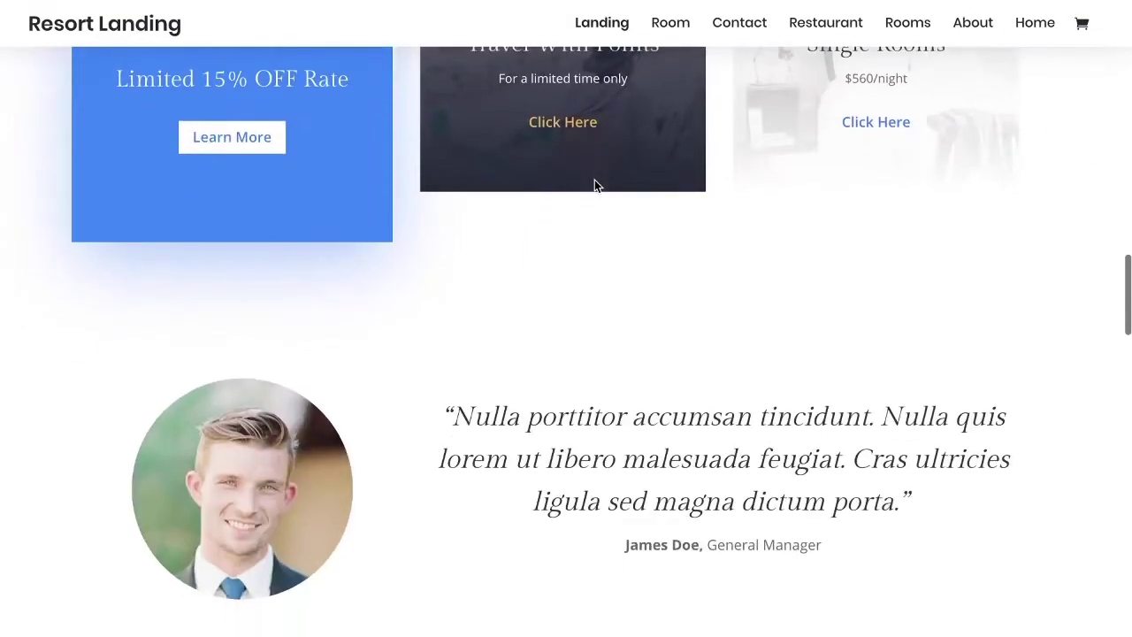
scroll(591, 181, down, 9)
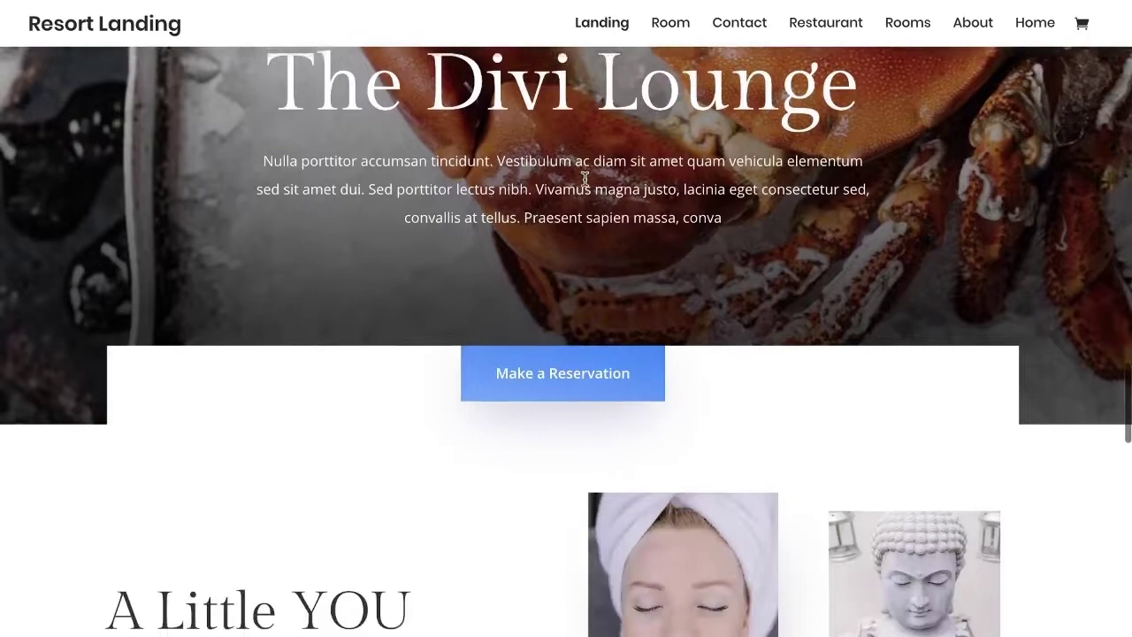
scroll(585, 179, down, 4)
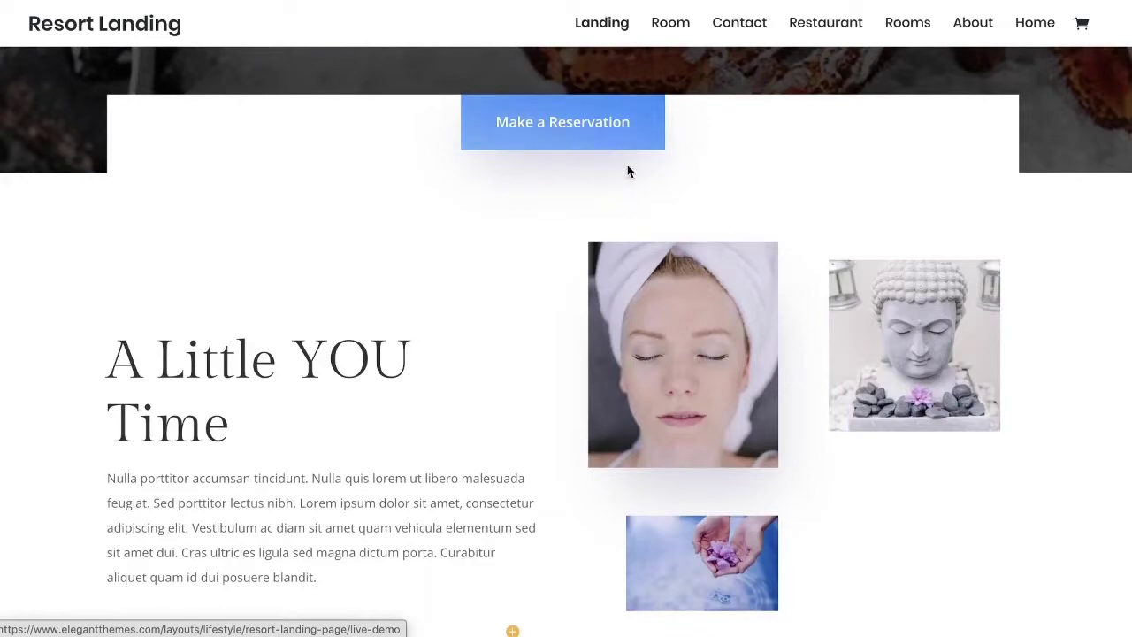
Step: Open the Resort Landing live demo and briefly highlight its $405 average nightly price
click(554, 131)
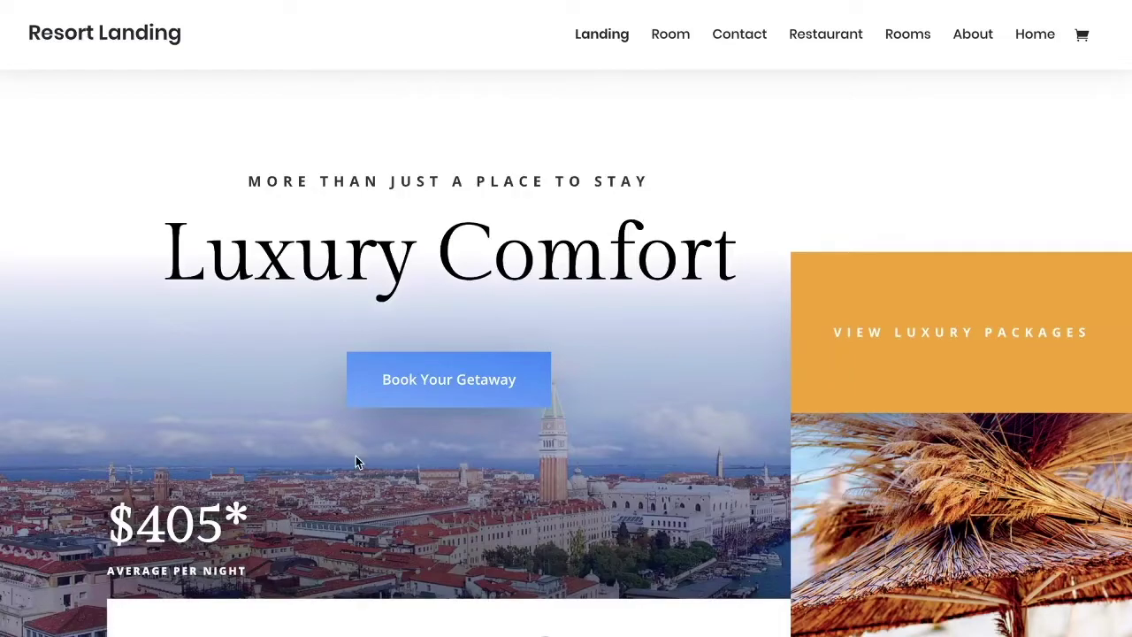
drag(215, 520, 137, 522)
click(158, 522)
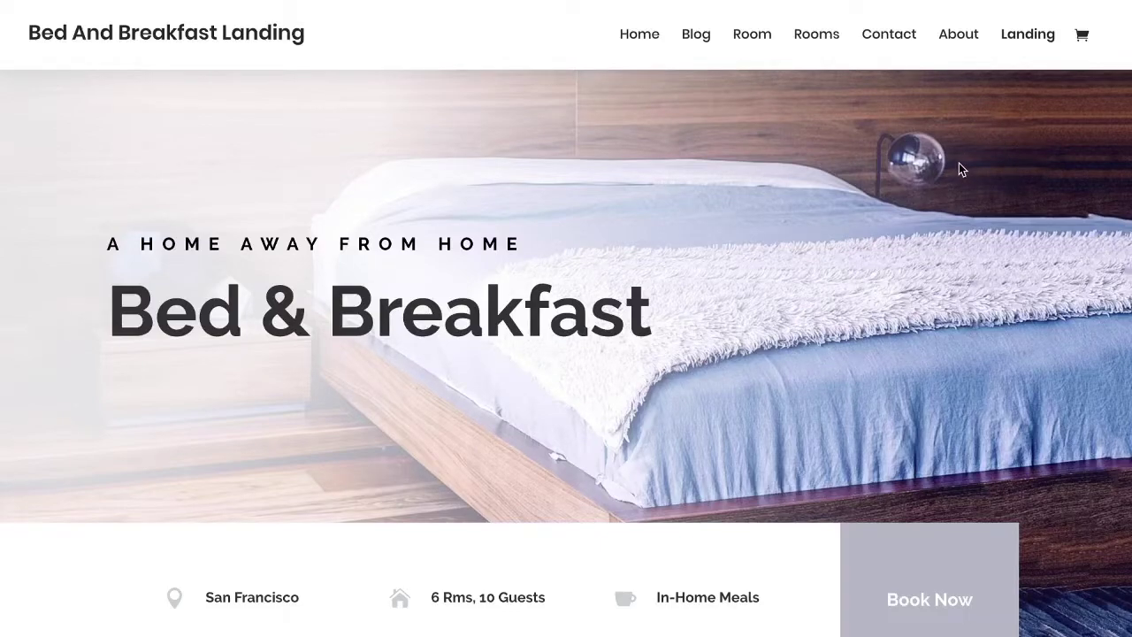
Step: Scroll down to the Bed & Breakfast demo's About Us section
scroll(961, 162, down, 3)
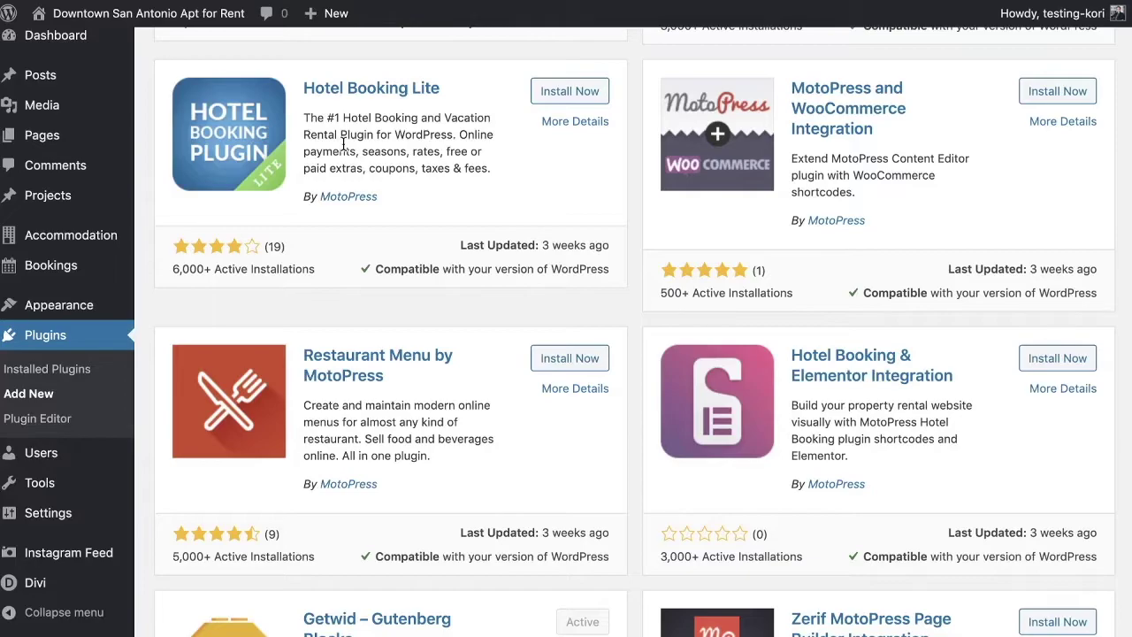
Step: Install Hotel Booking Lite from the MotoPress plugin search results
scroll(624, 201, down, 7)
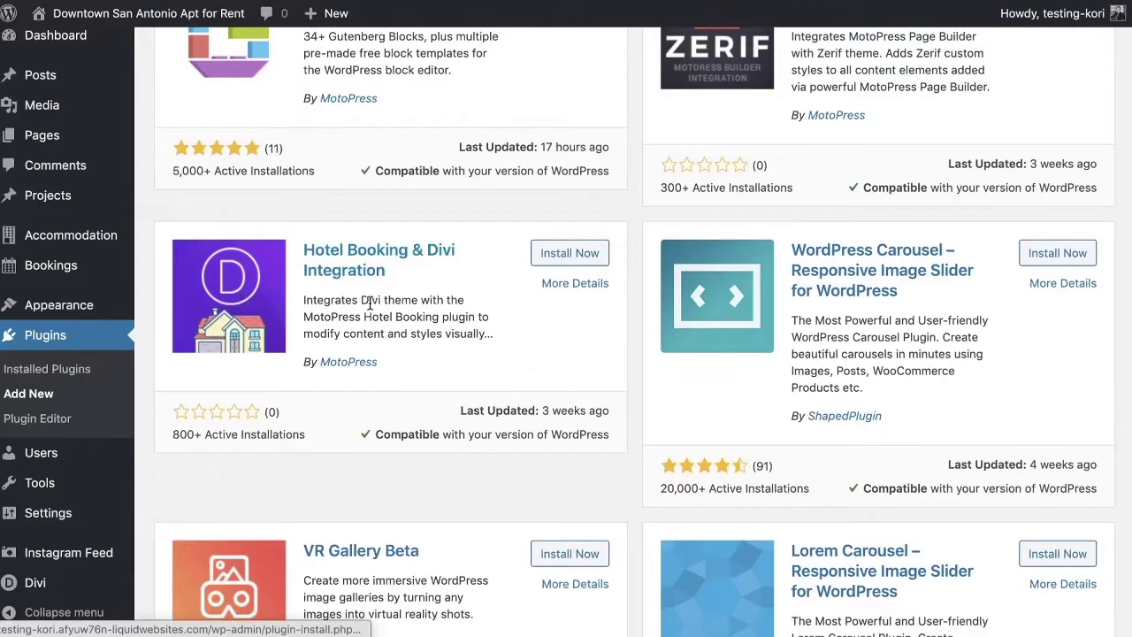
scroll(366, 298, up, 8)
scroll(423, 300, up, 1)
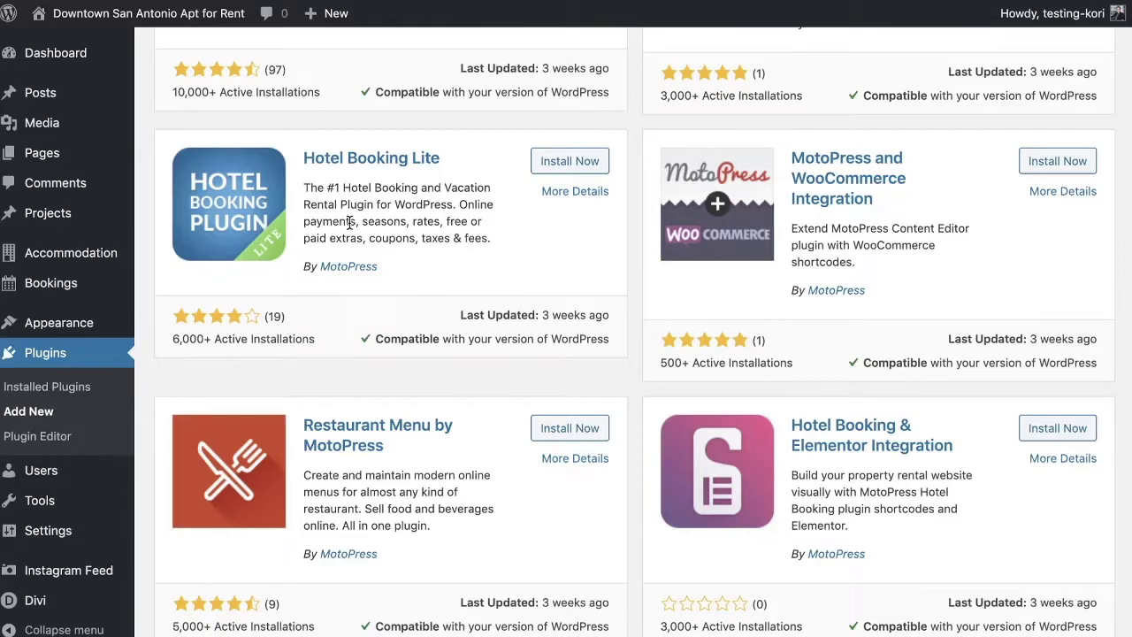
scroll(350, 221, down, 7)
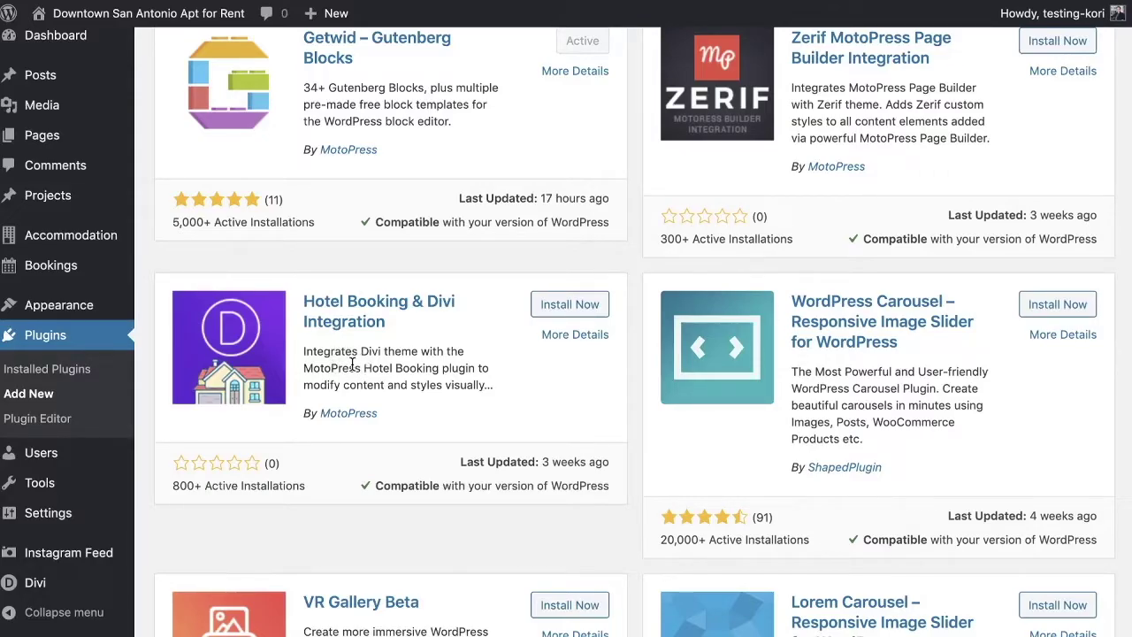
scroll(353, 363, down, 10)
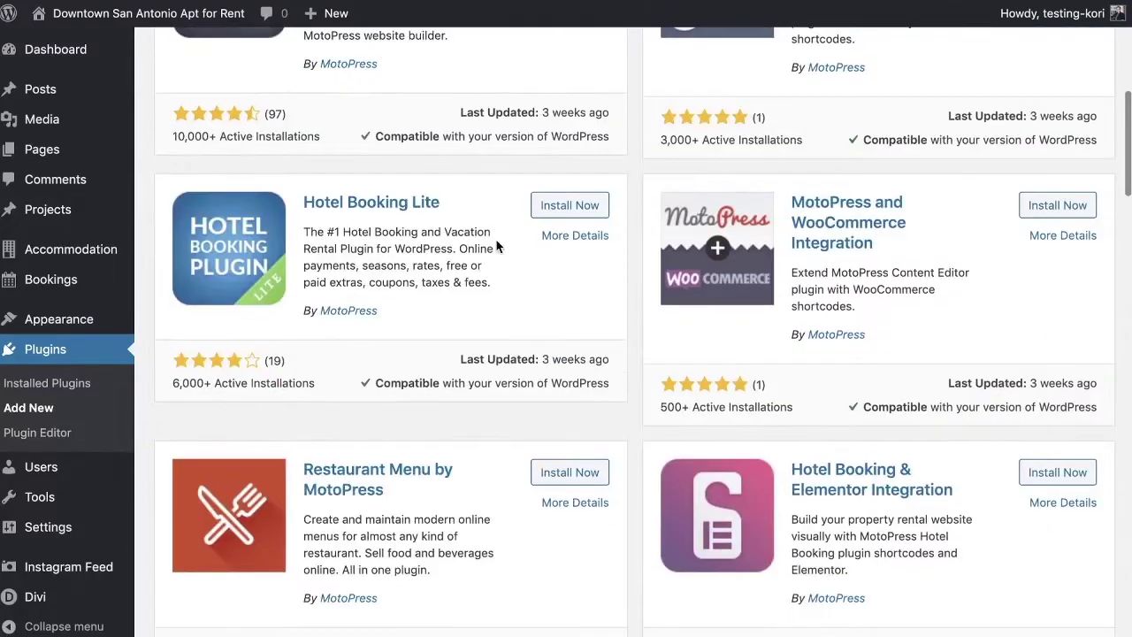
click(566, 205)
scroll(500, 263, down, 9)
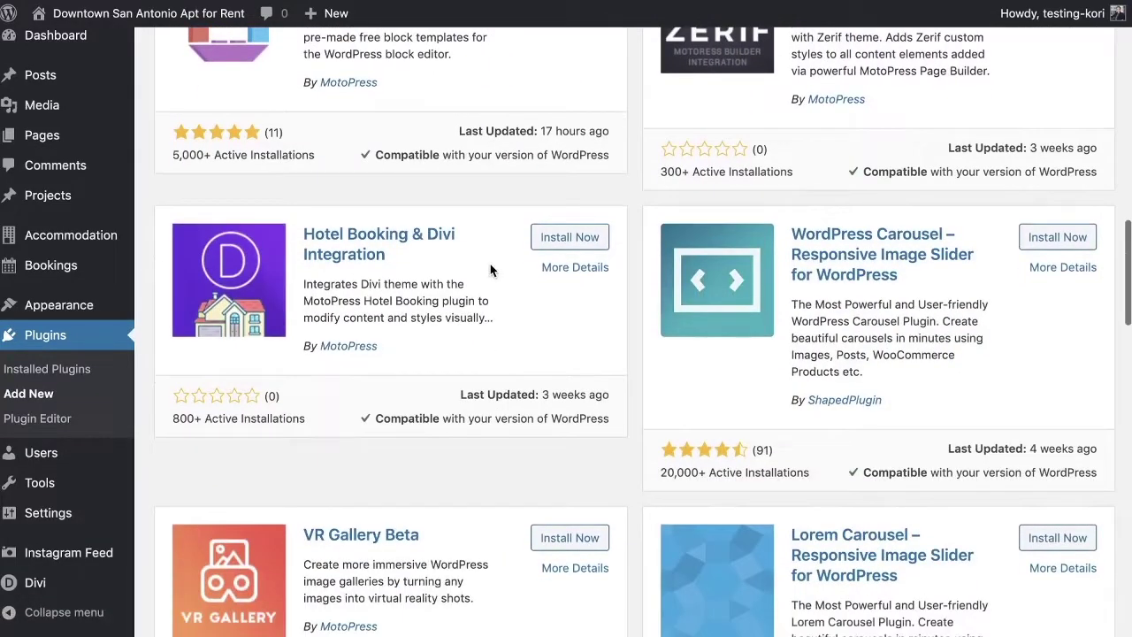
Step: Install the Hotel Booking & Divi Integration plugin
click(586, 241)
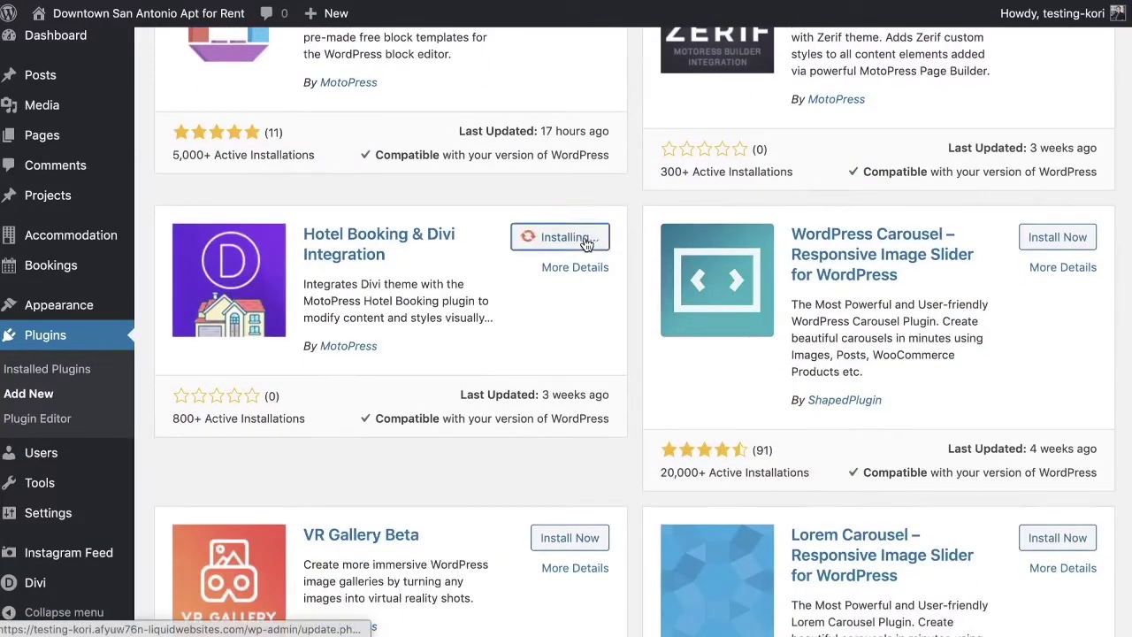
scroll(478, 244, up, 5)
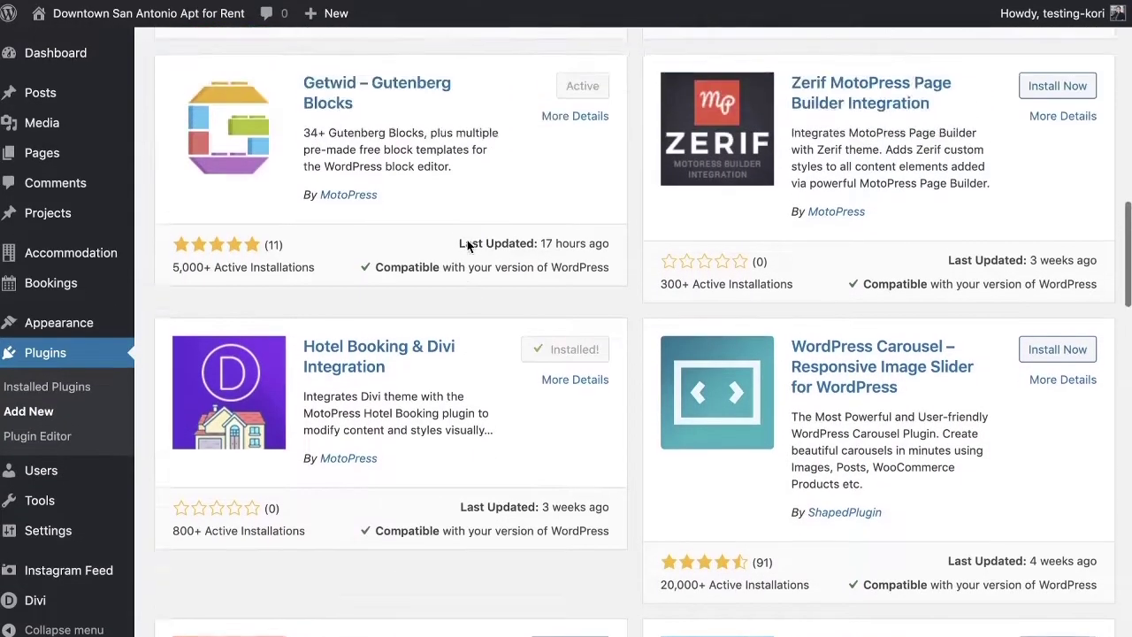
scroll(467, 240, up, 3)
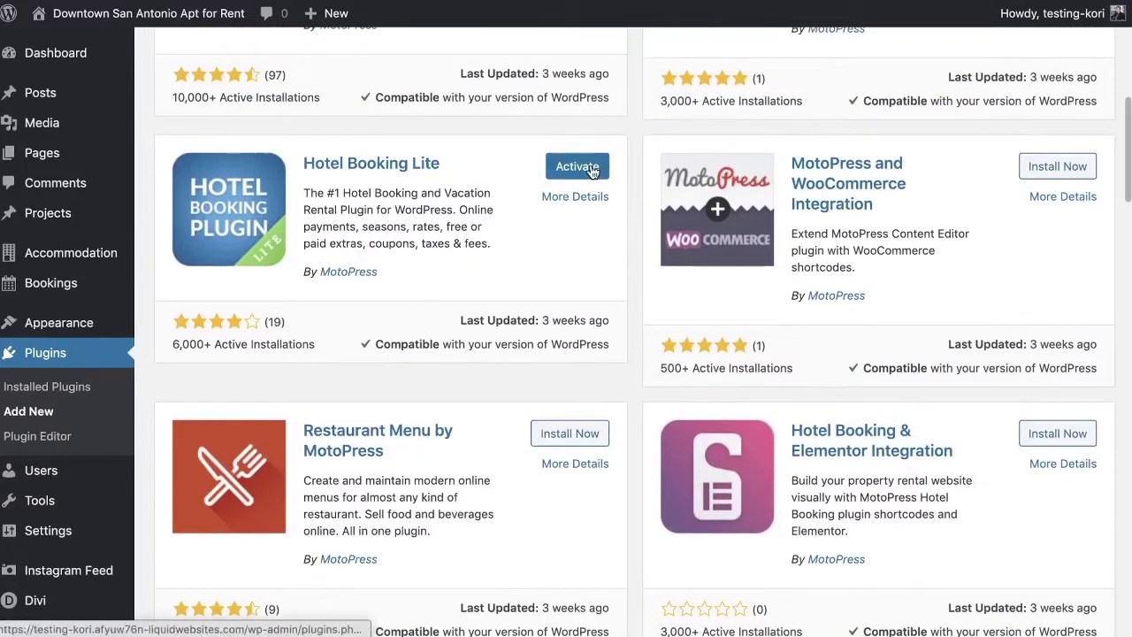
Step: Activate the Hotel Booking Lite and Hotel Booking & Divi Integration plugins
click(576, 166)
scroll(434, 229, down, 5)
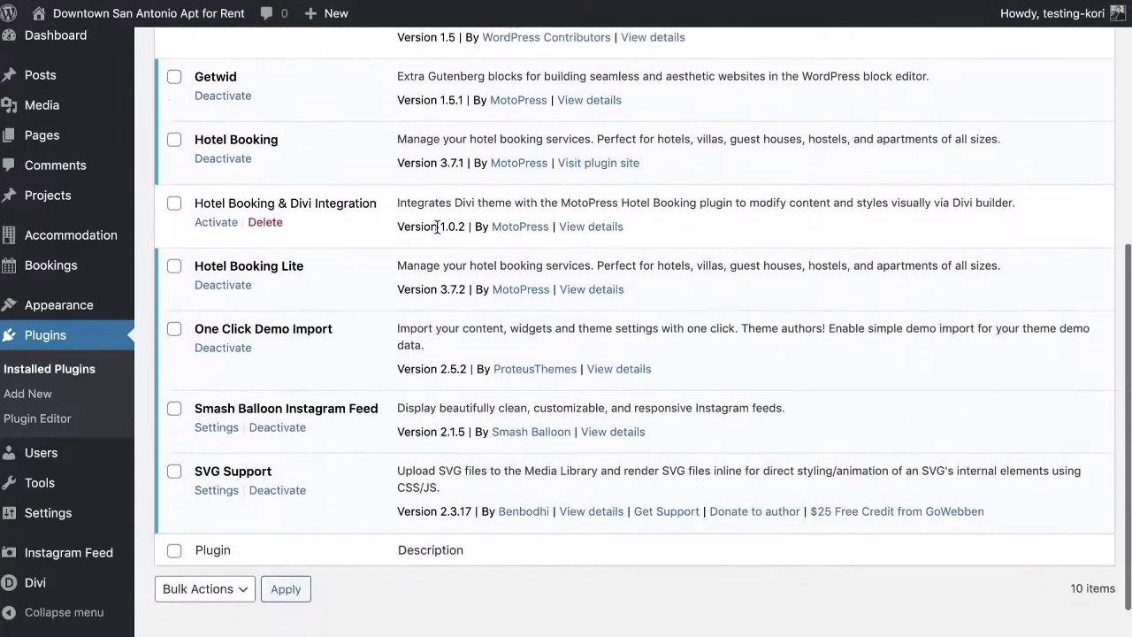
click(217, 177)
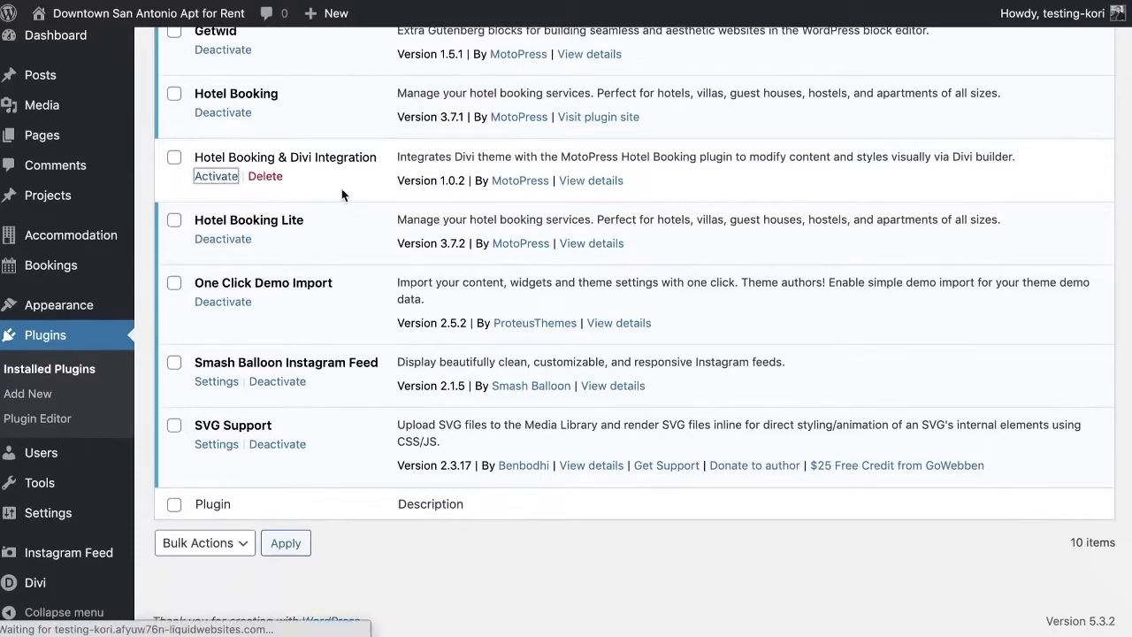
scroll(366, 318, down, 5)
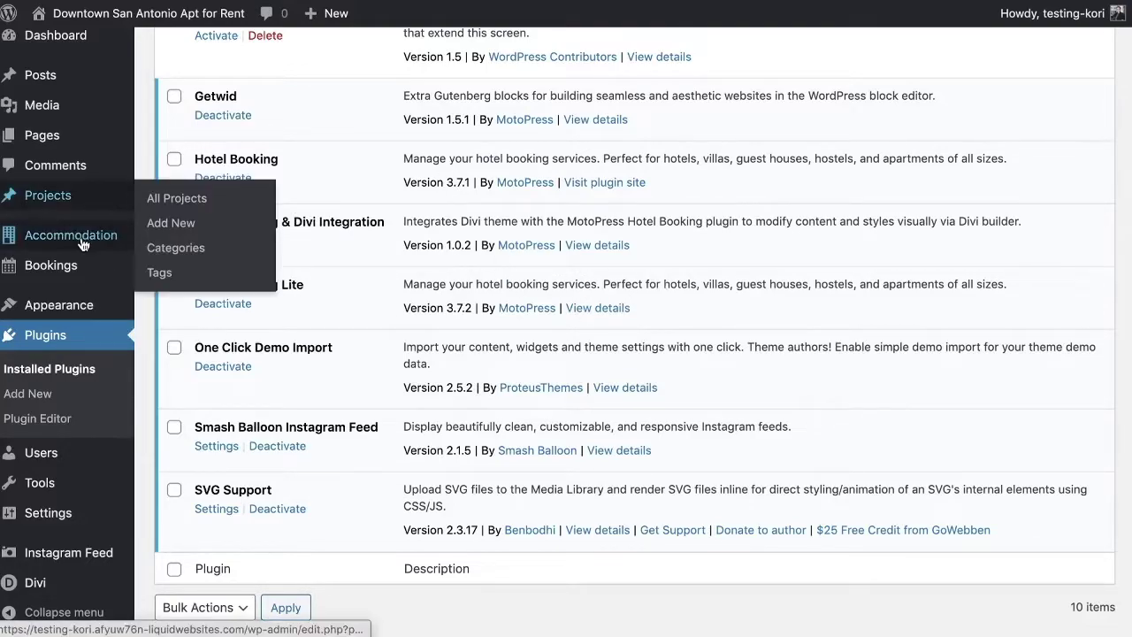
Step: Show the Accommodation submenu with Types, Categories, Amenities, Seasons, Rates and Services
mouse_move(78, 240)
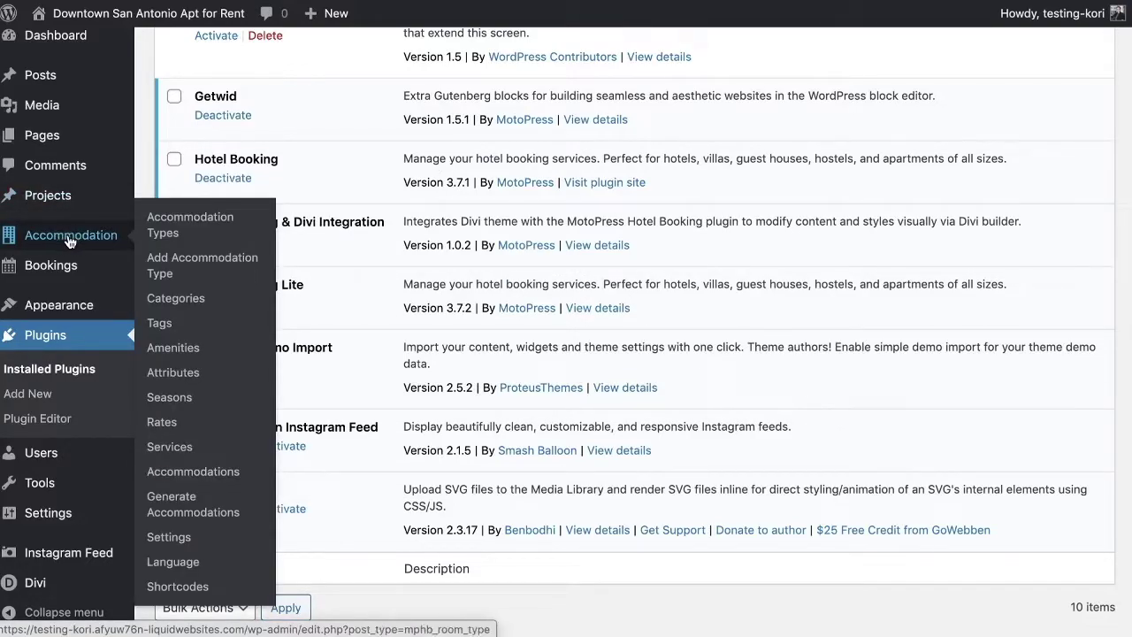
mouse_move(77, 268)
scroll(58, 242, down, 2)
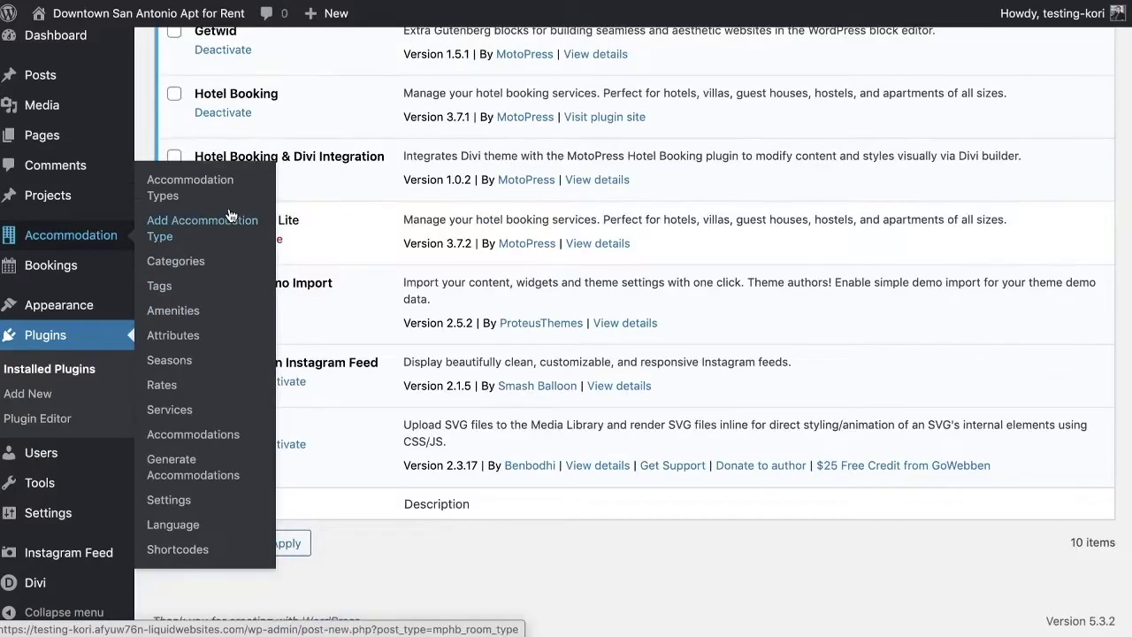
Step: Review the four published entries in the Accommodation Types list
click(186, 188)
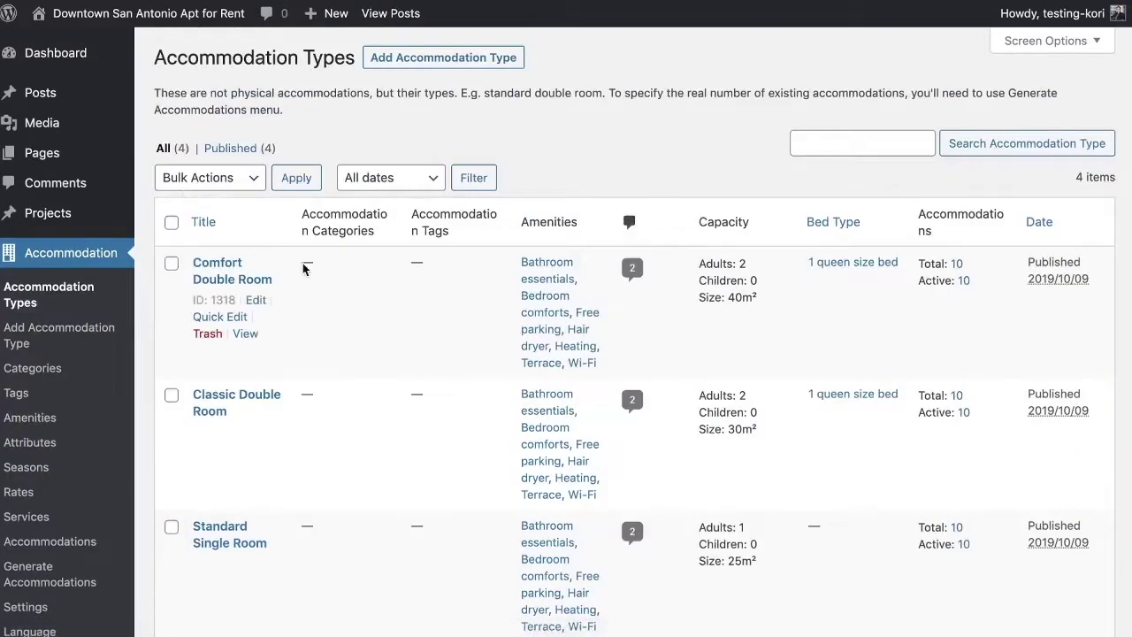
scroll(390, 391, down, 3)
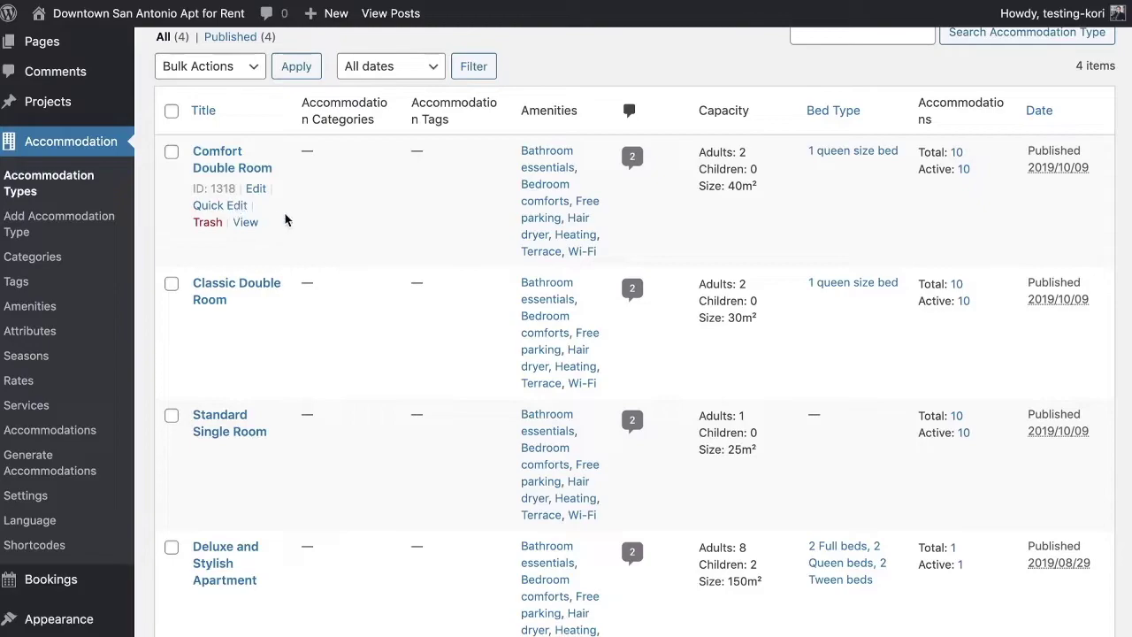
scroll(245, 324, down, 4)
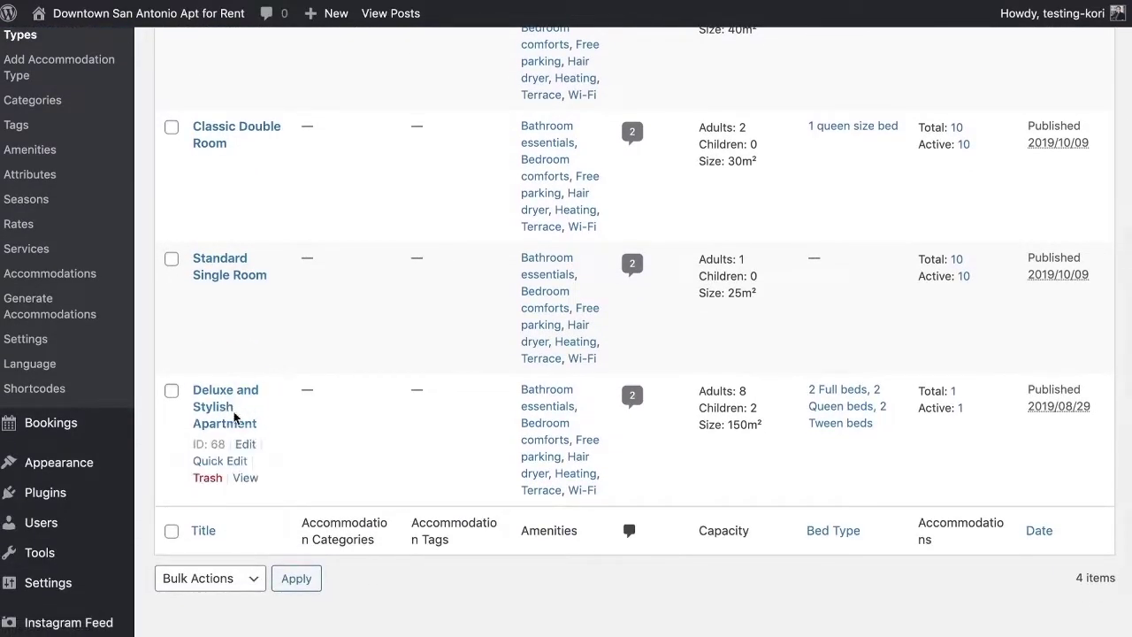
scroll(230, 420, up, 5)
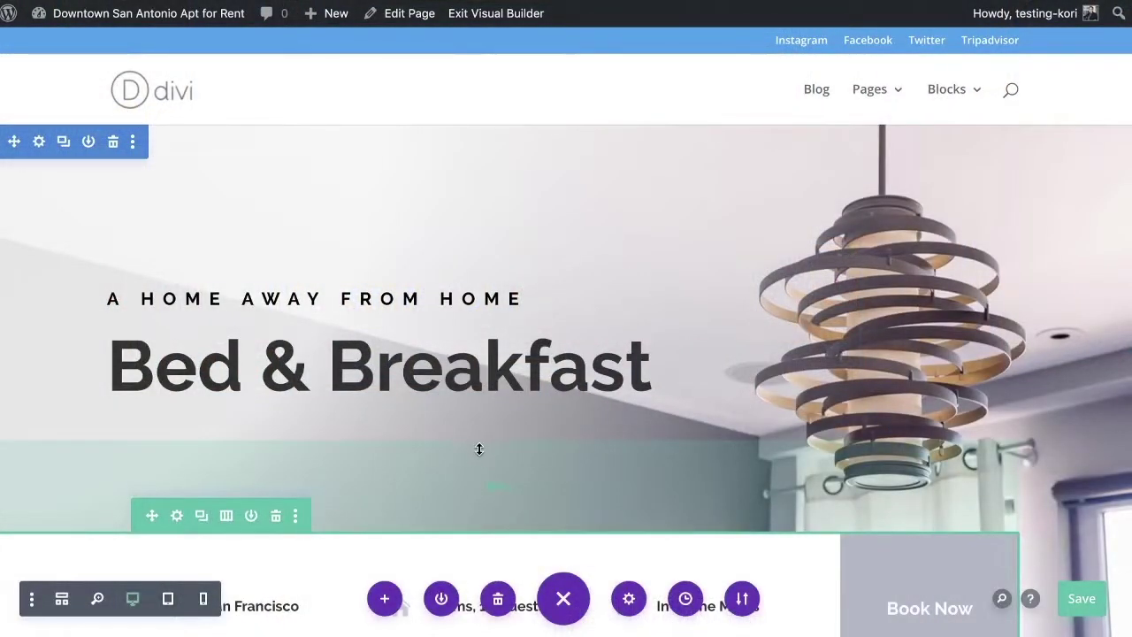
Step: Delete the lorem ipsum text module beside the About Us heading
scroll(480, 450, down, 5)
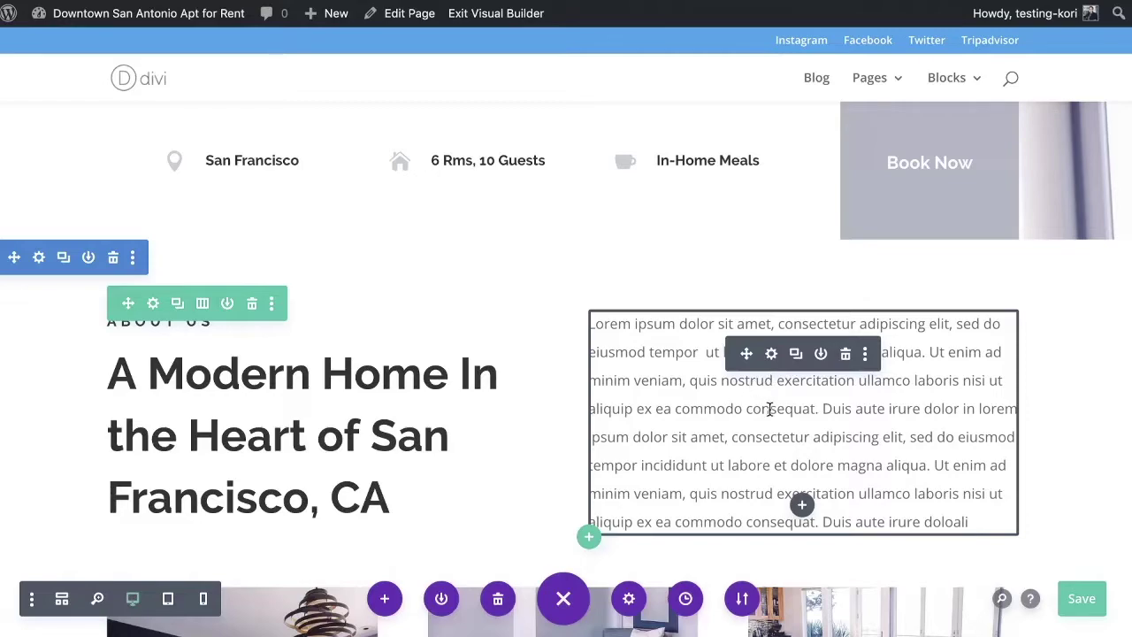
click(846, 355)
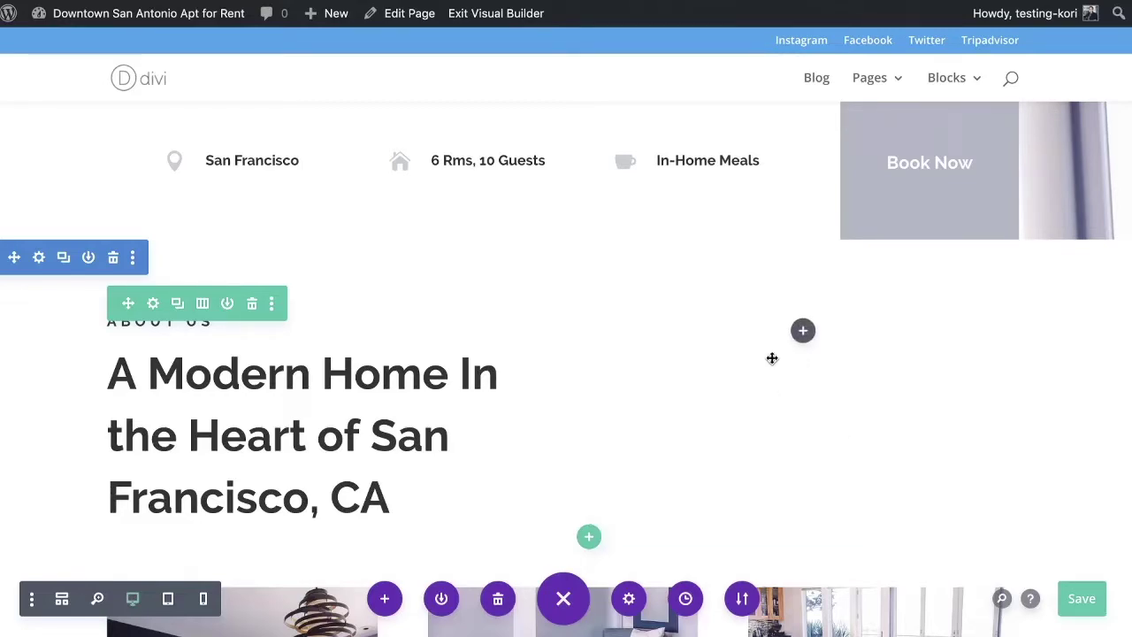
Step: Open Insert Module for the empty About Us column and locate the HB booking modules
click(803, 334)
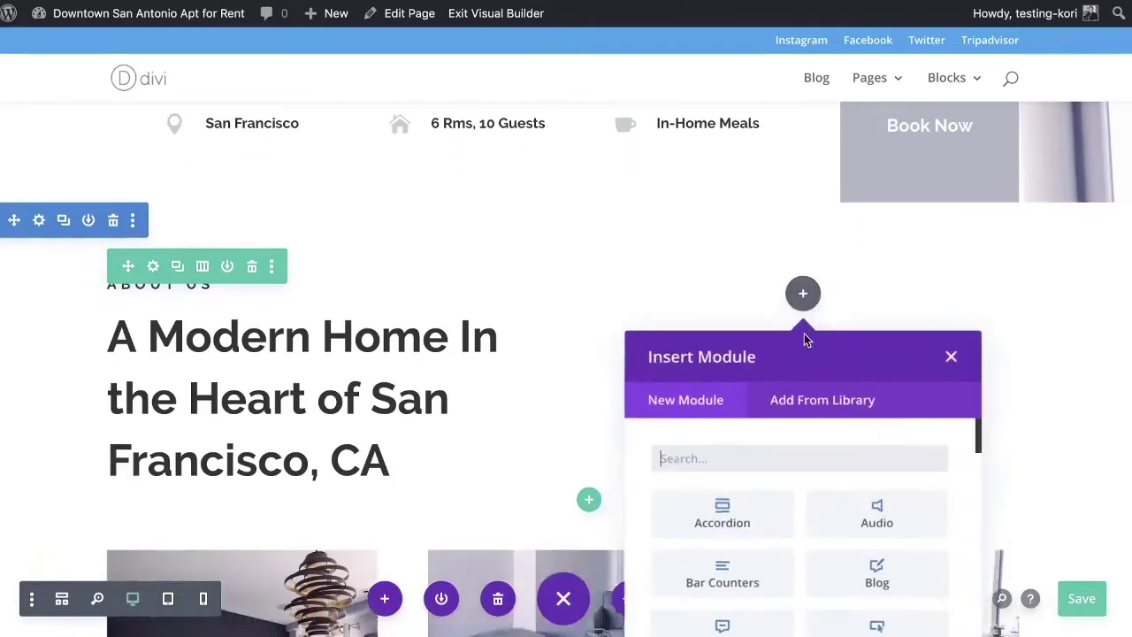
scroll(803, 424, down, 5)
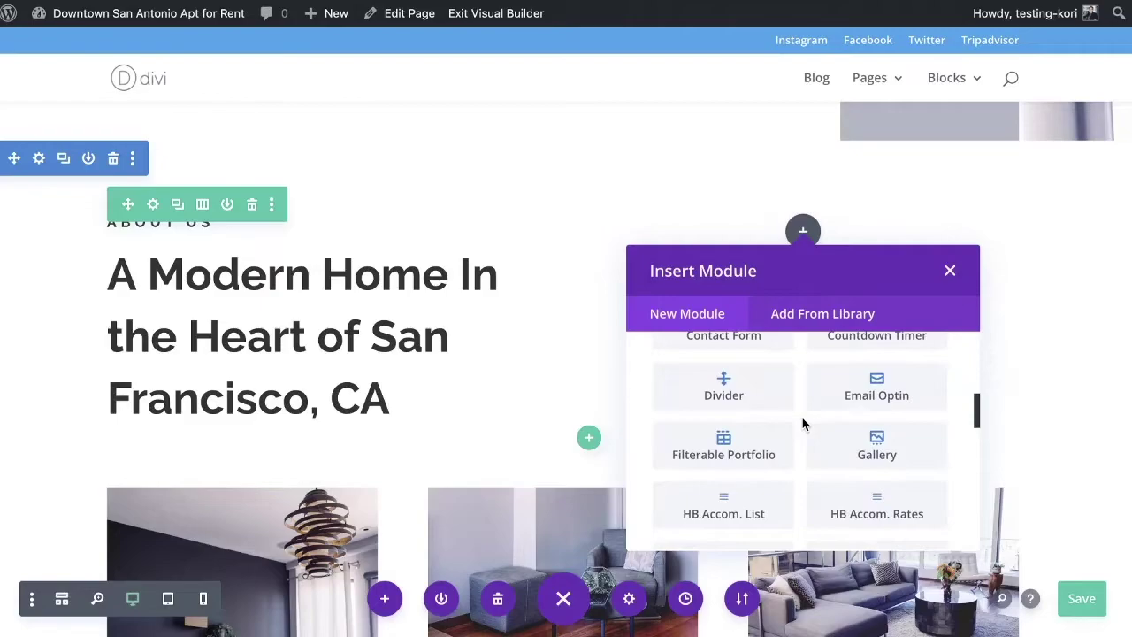
scroll(802, 423, down, 2)
scroll(802, 424, down, 2)
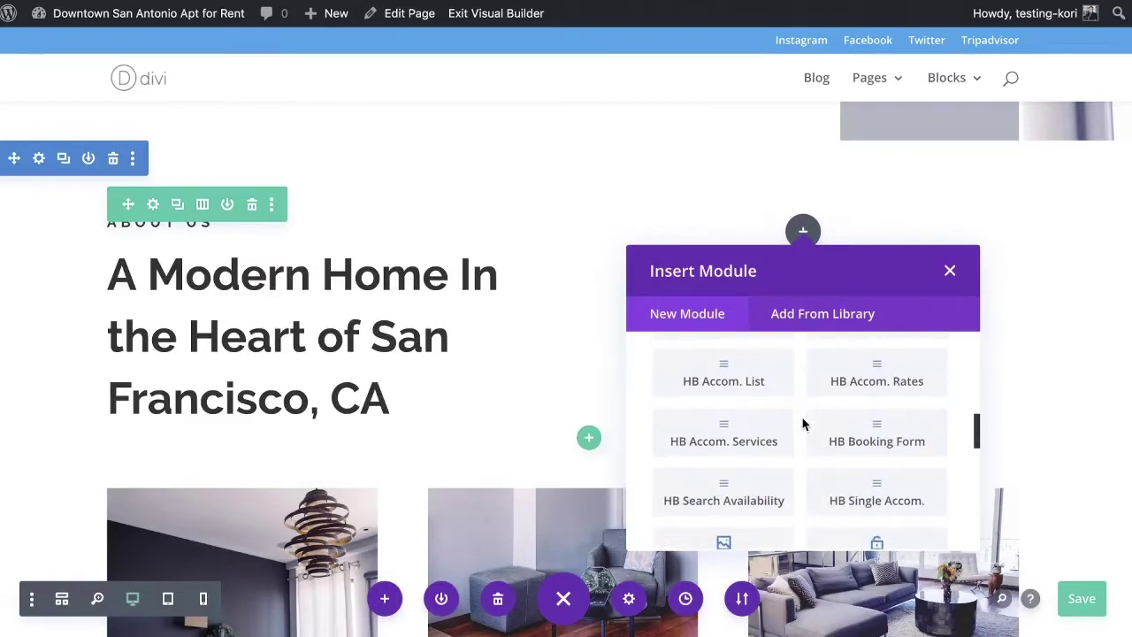
scroll(802, 424, up, 1)
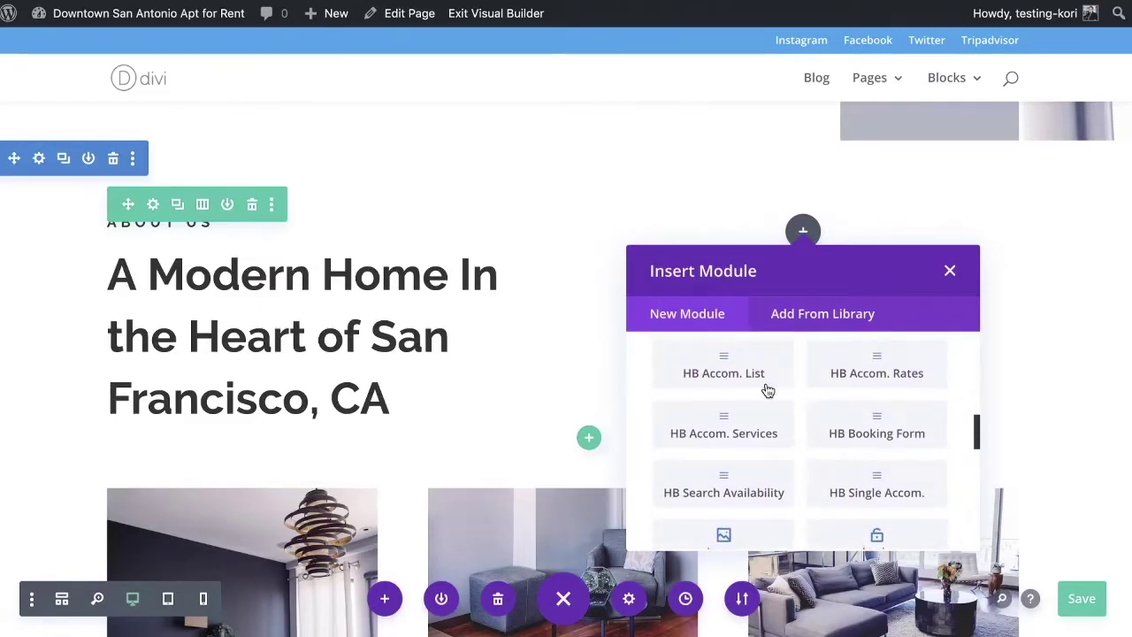
Step: Insert an HB Search Availability module and review its Check-out, Adults and Children settings
click(726, 482)
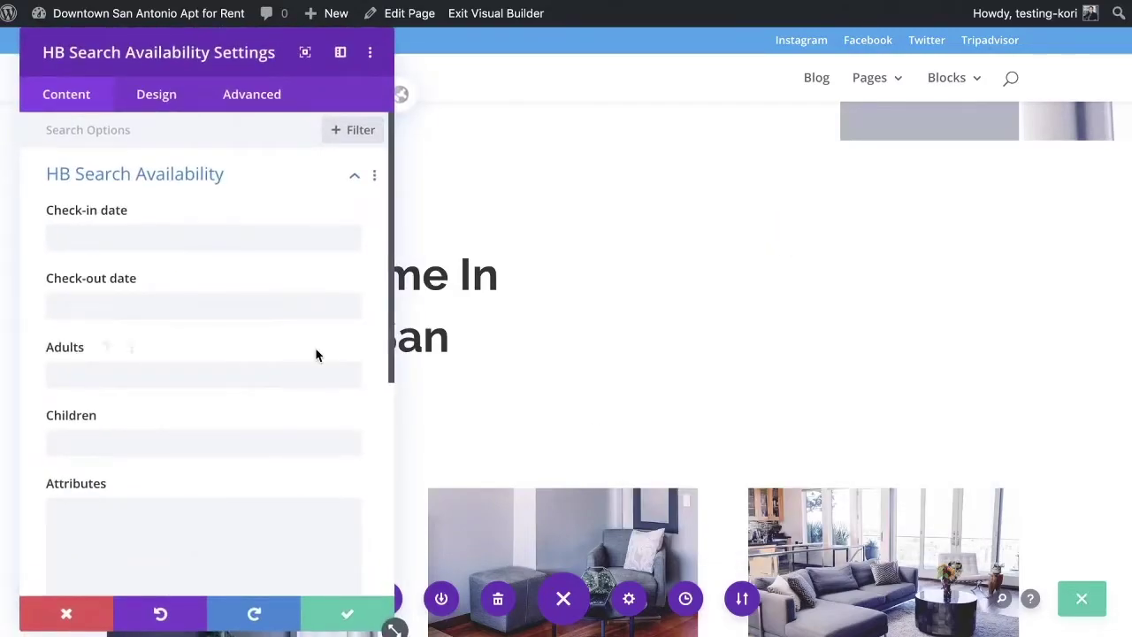
click(87, 311)
click(95, 373)
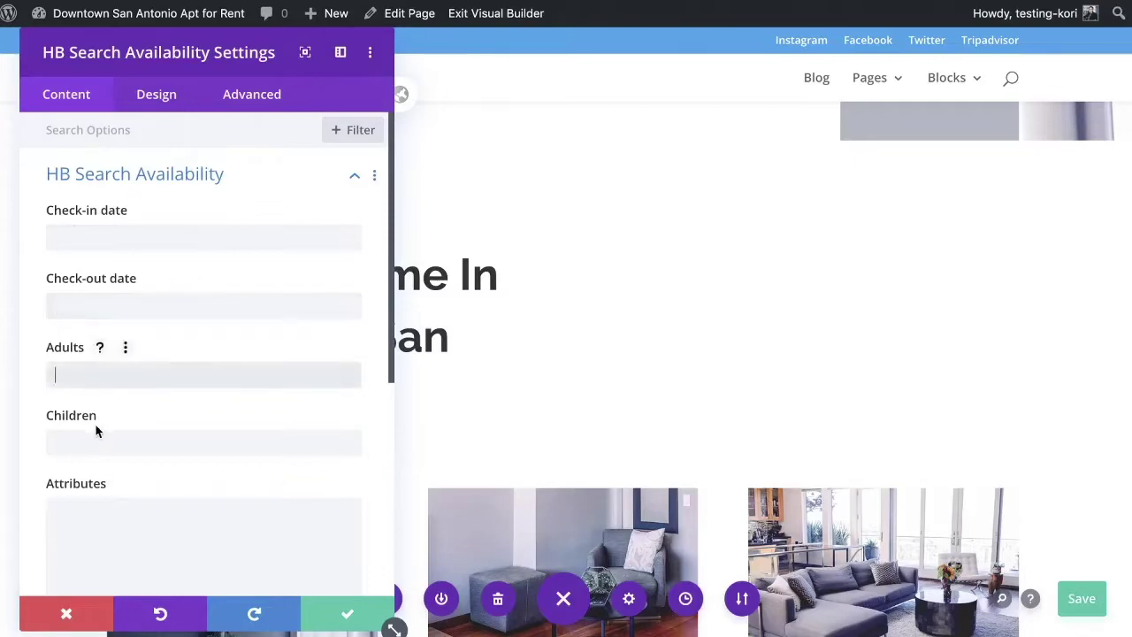
click(89, 442)
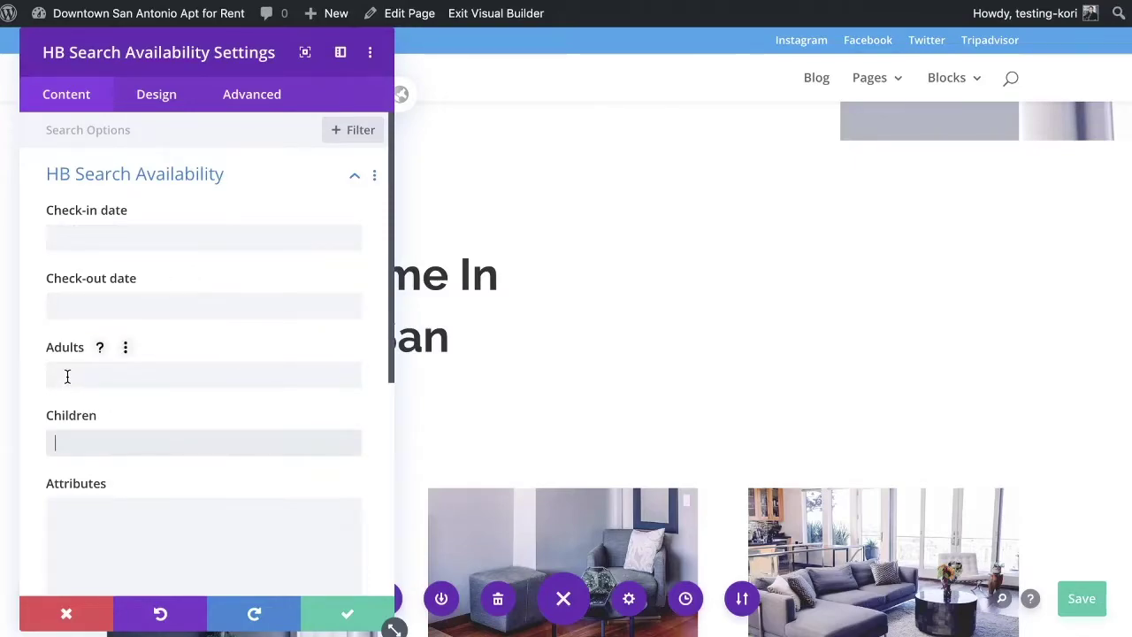
scroll(94, 449, down, 3)
Step: Set the form style to Horizontal Center, confirm, save the page and exit the builder
click(101, 452)
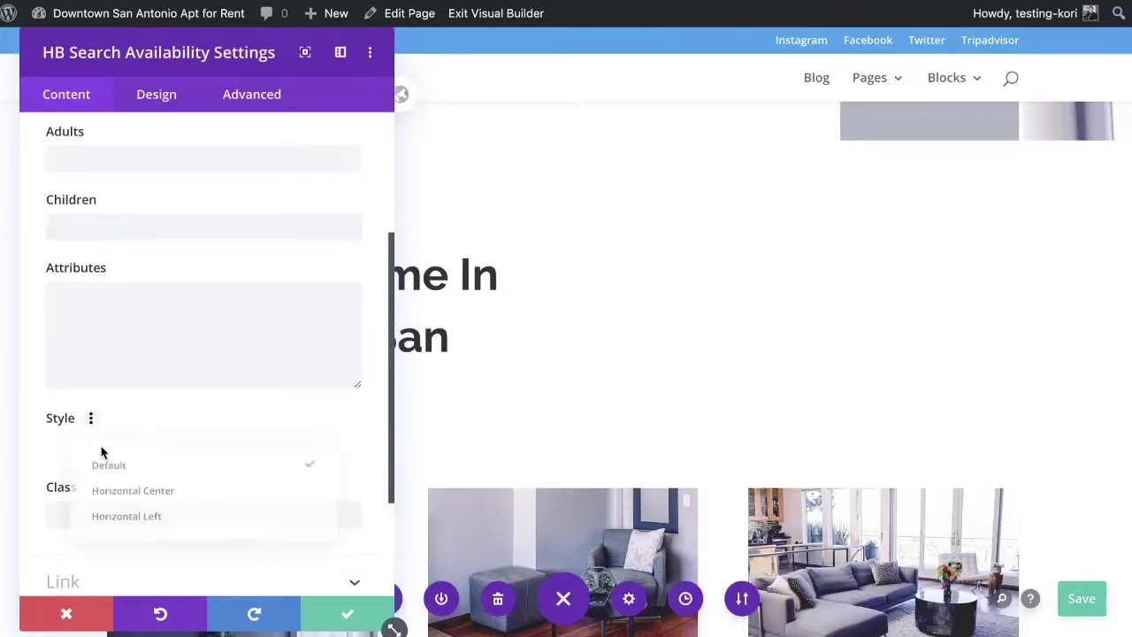
click(127, 485)
click(132, 301)
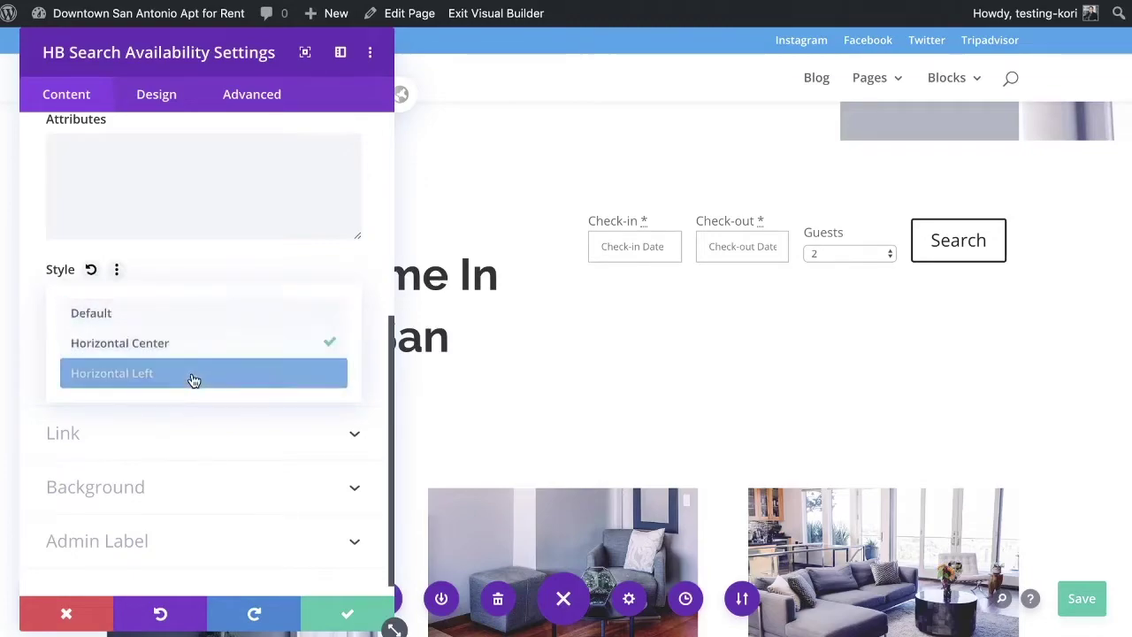
click(336, 620)
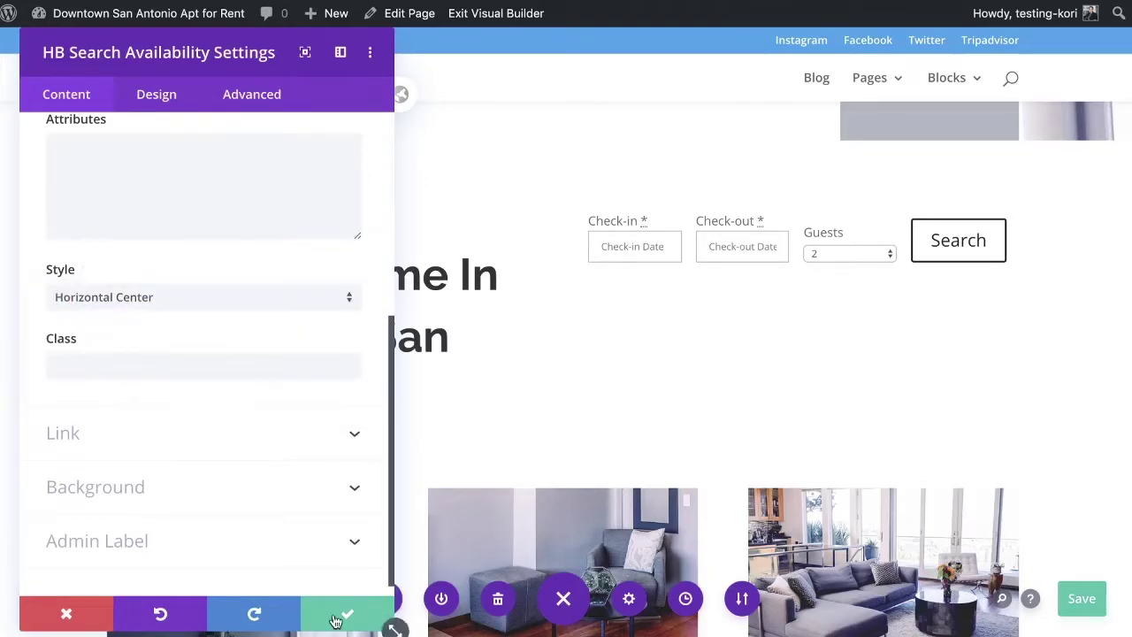
click(336, 621)
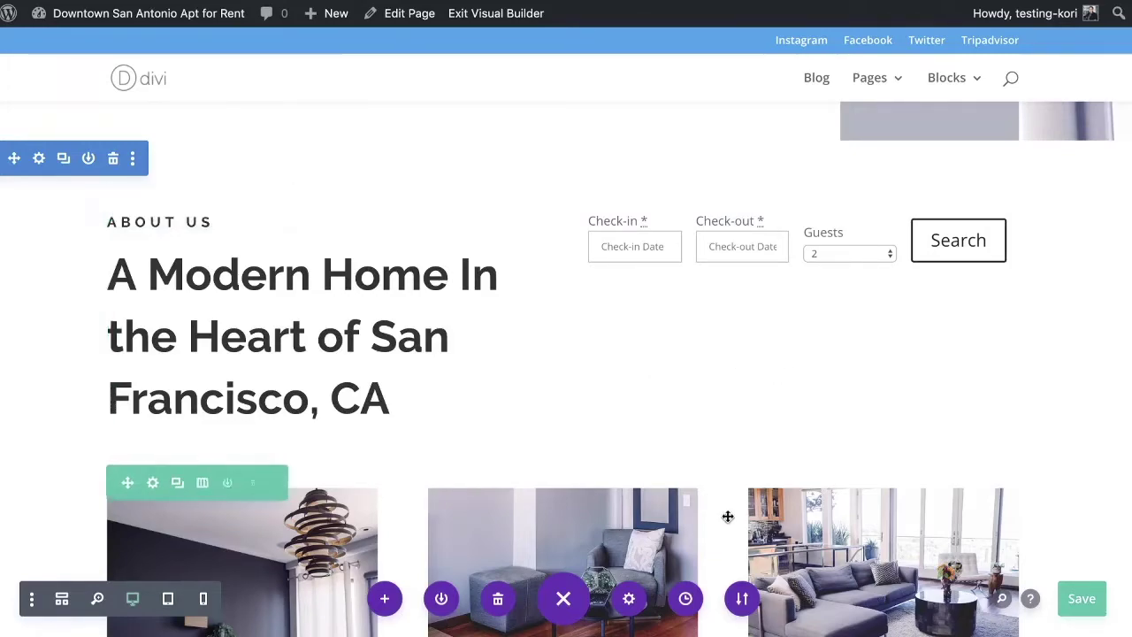
click(1082, 601)
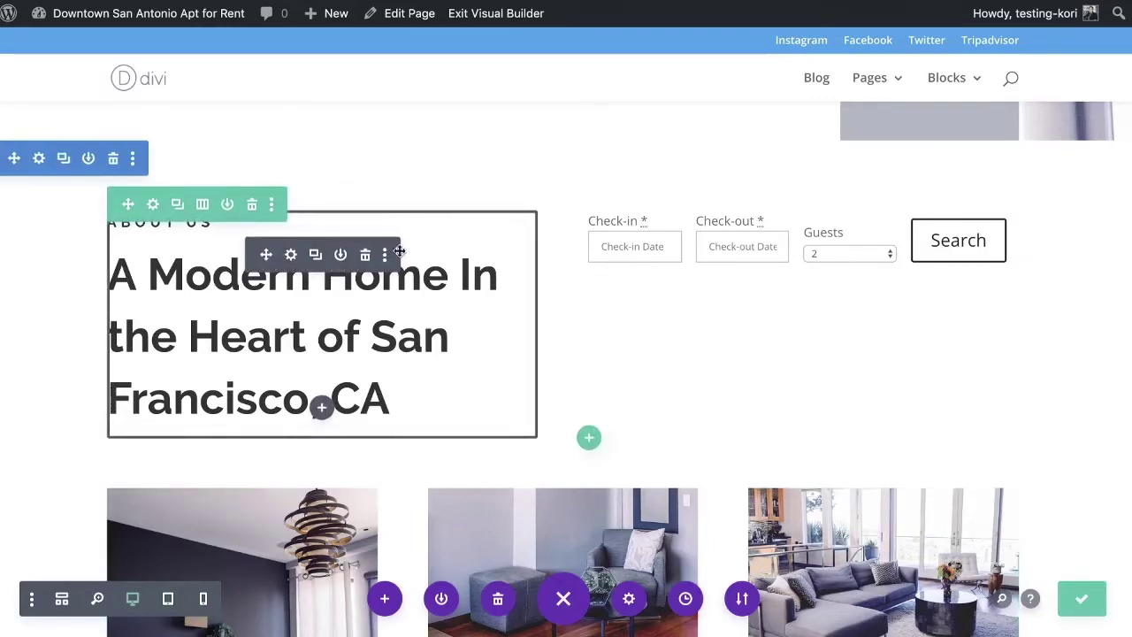
click(476, 24)
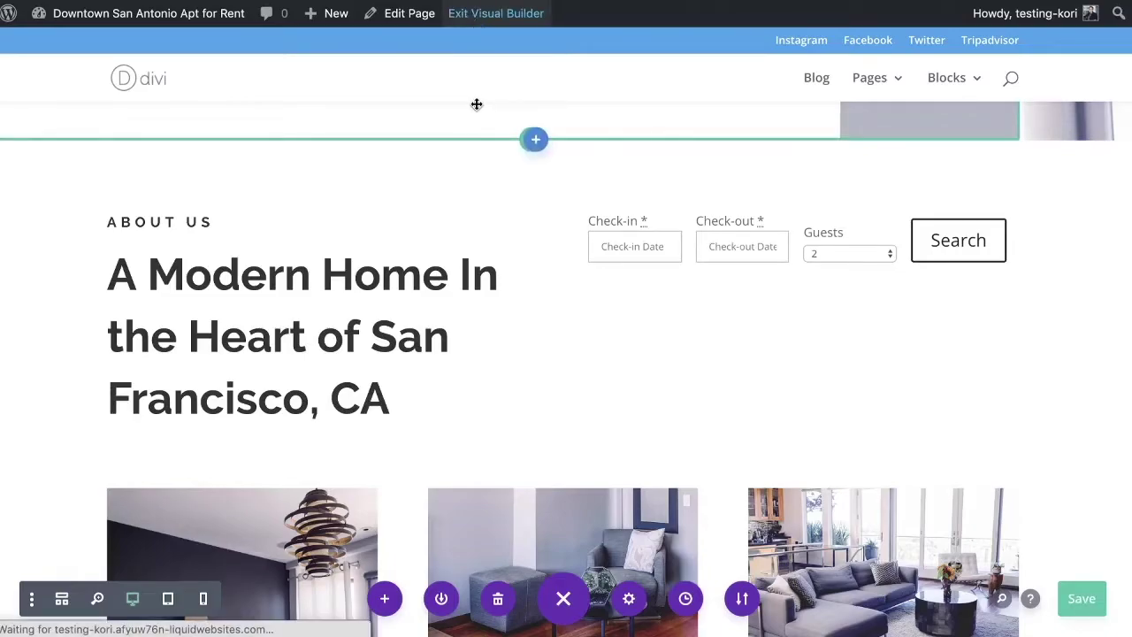
Step: Search availability from 14 February to 19 March 2020 in the homepage search module
scroll(519, 271, down, 5)
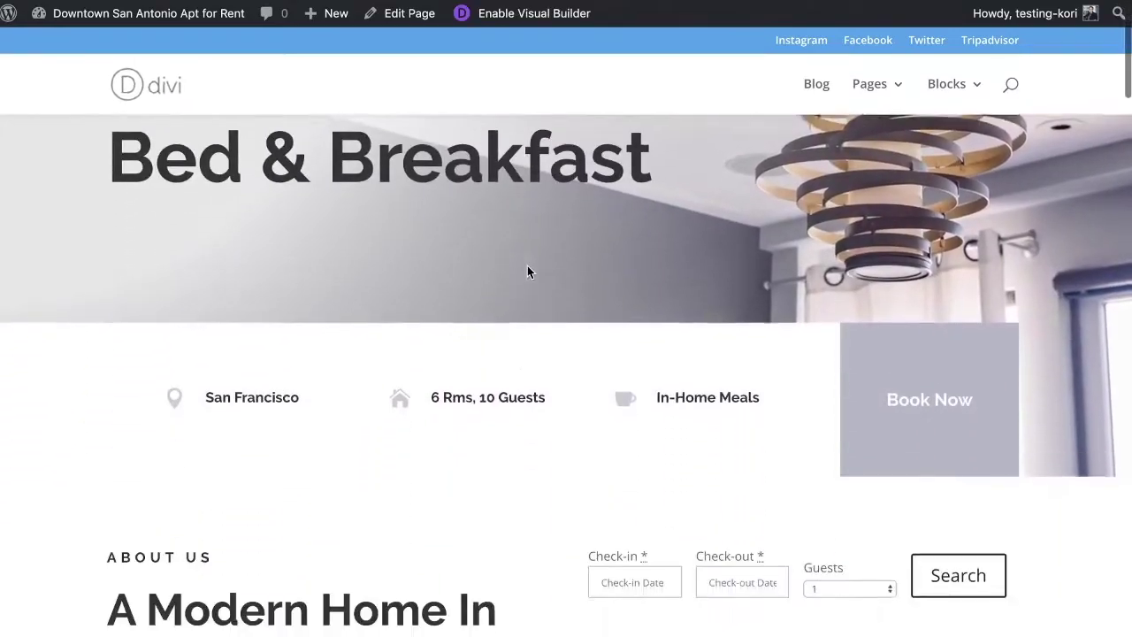
scroll(527, 271, down, 1)
click(616, 314)
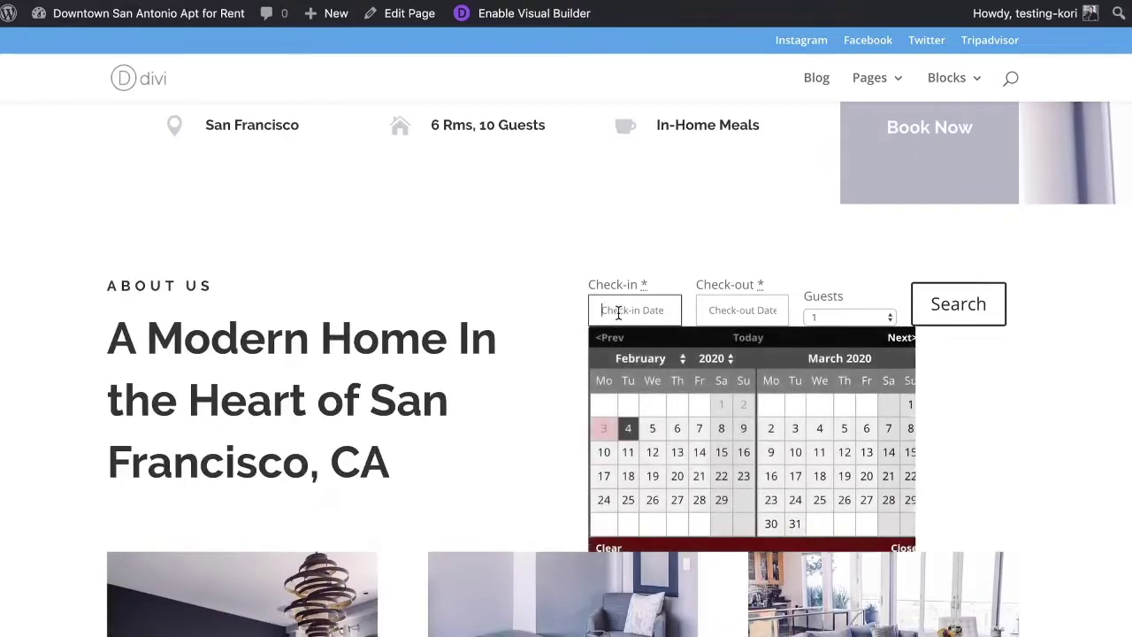
click(699, 452)
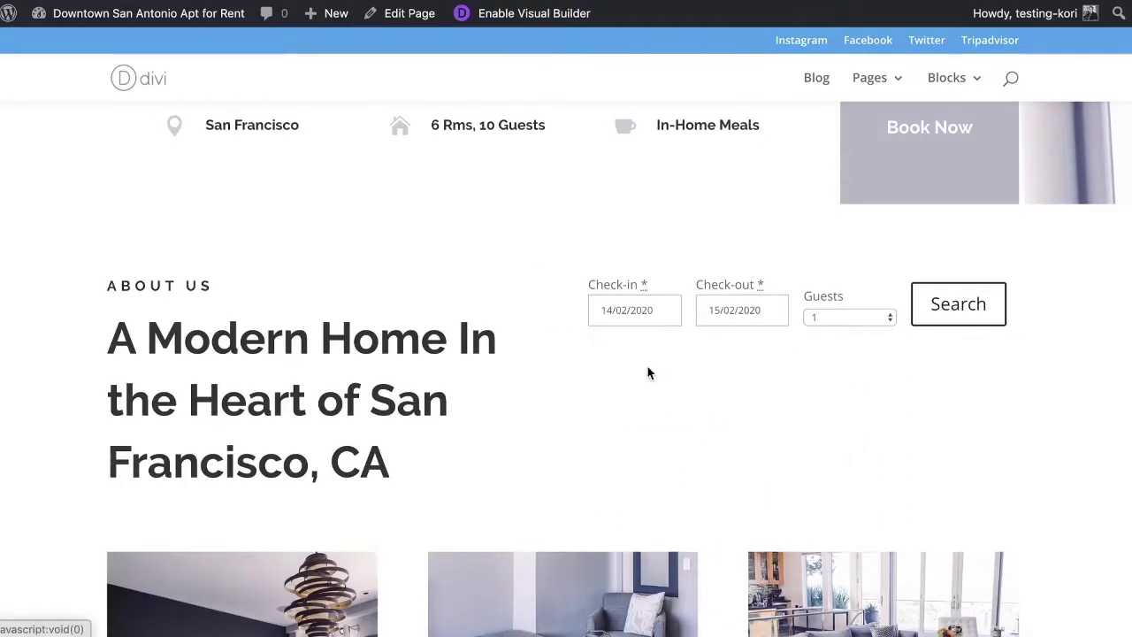
click(713, 310)
click(952, 476)
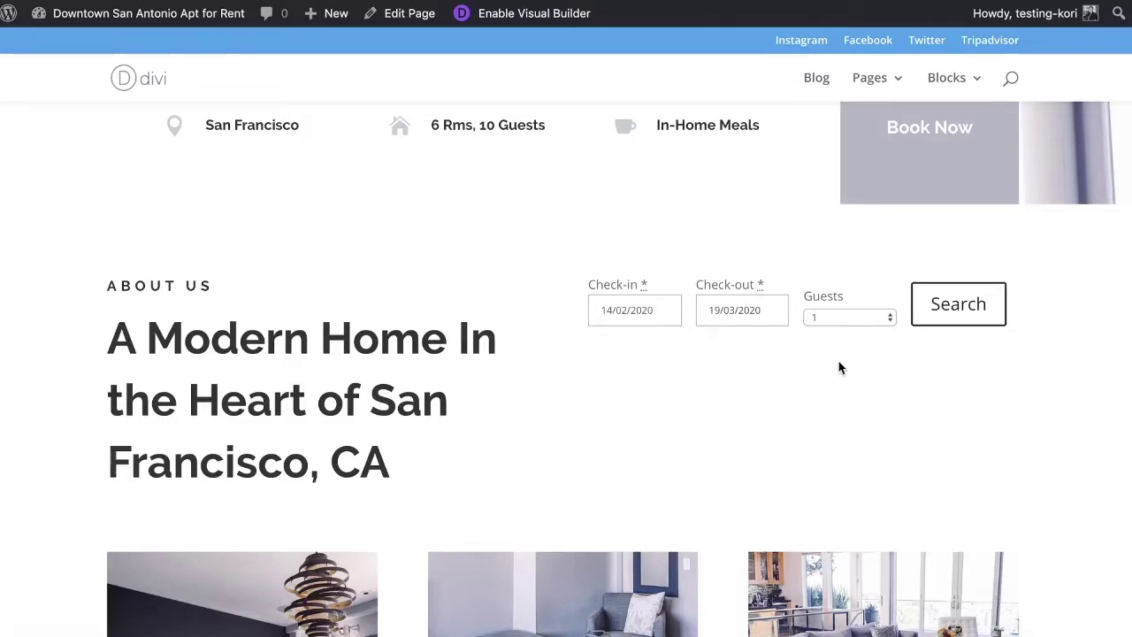
click(965, 310)
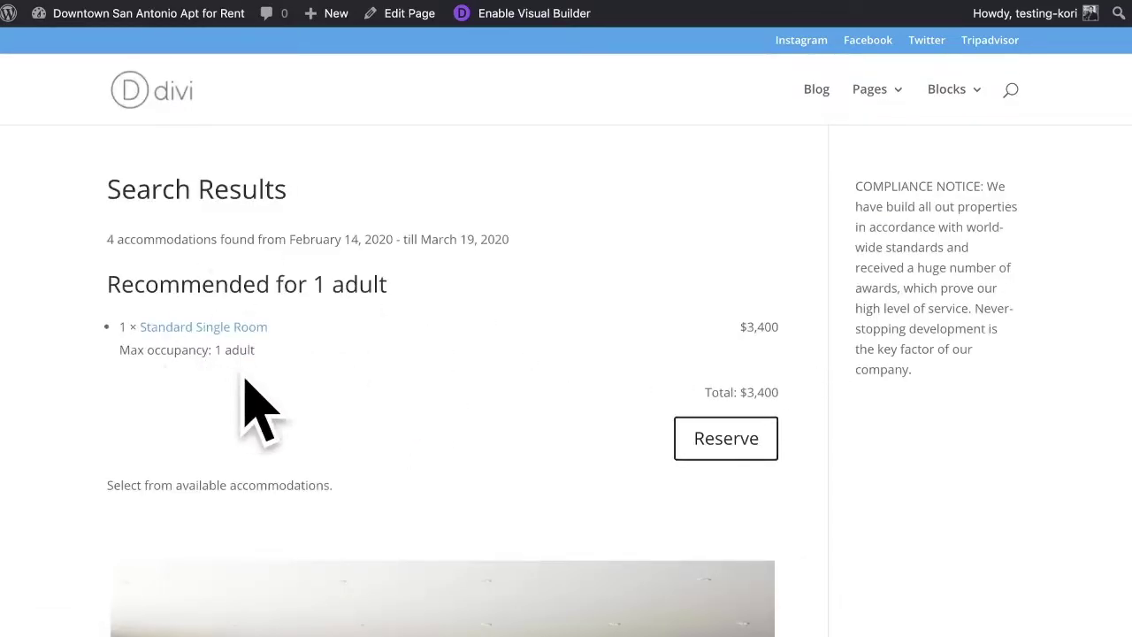
Step: Reserve the Standard Single Room and review the Booking Confirmation form's rates, extras and guest details
click(708, 447)
scroll(440, 422, down, 5)
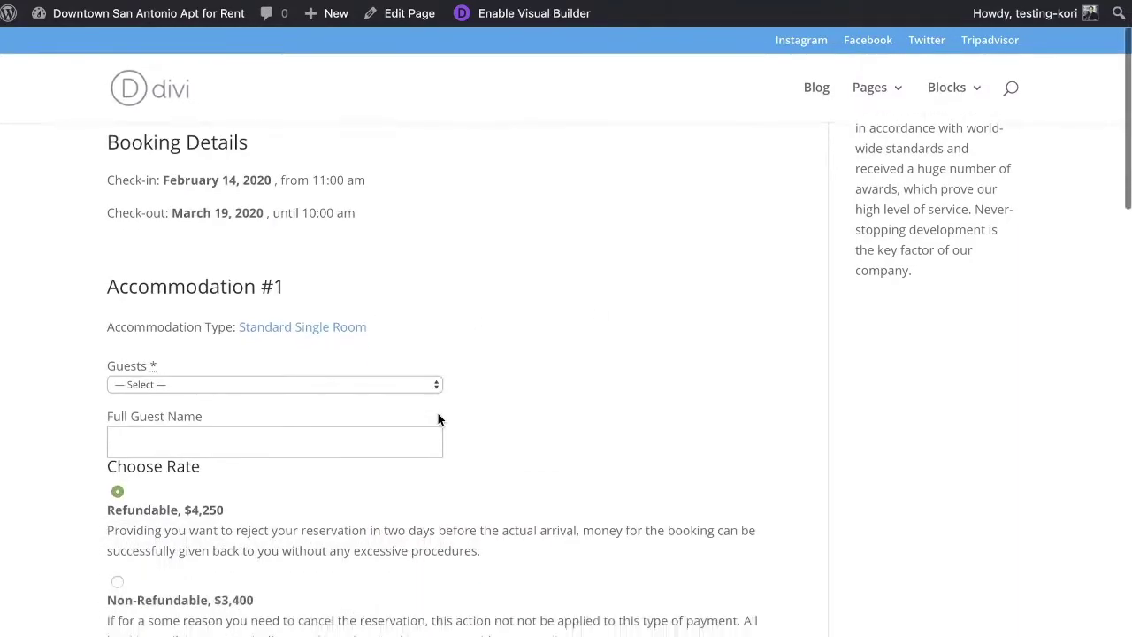
scroll(440, 419, down, 5)
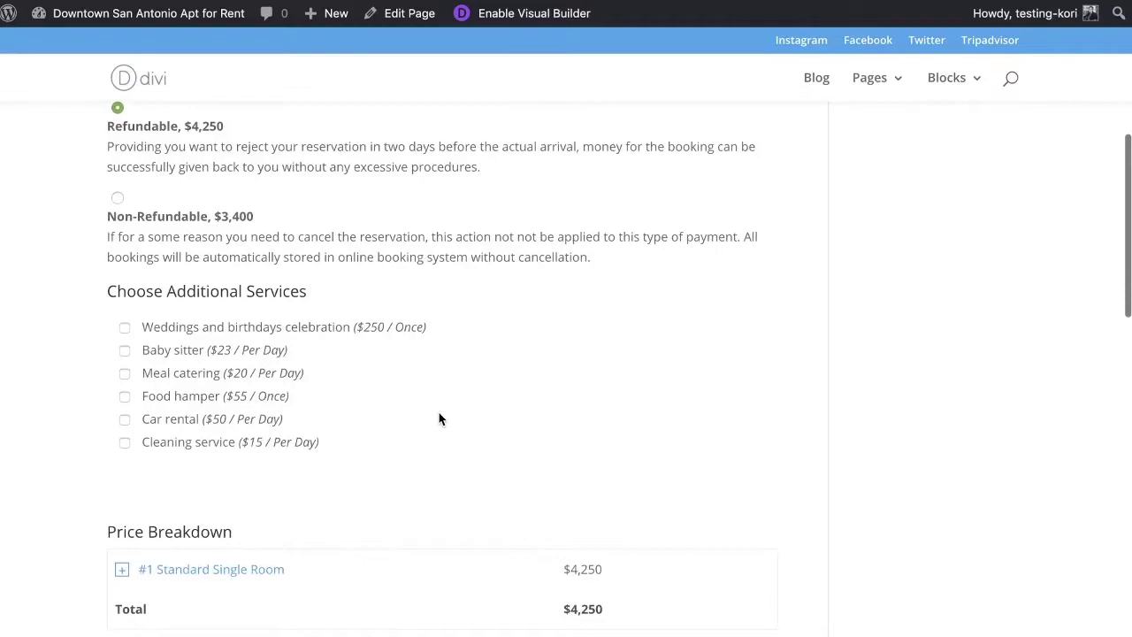
scroll(442, 418, down, 3)
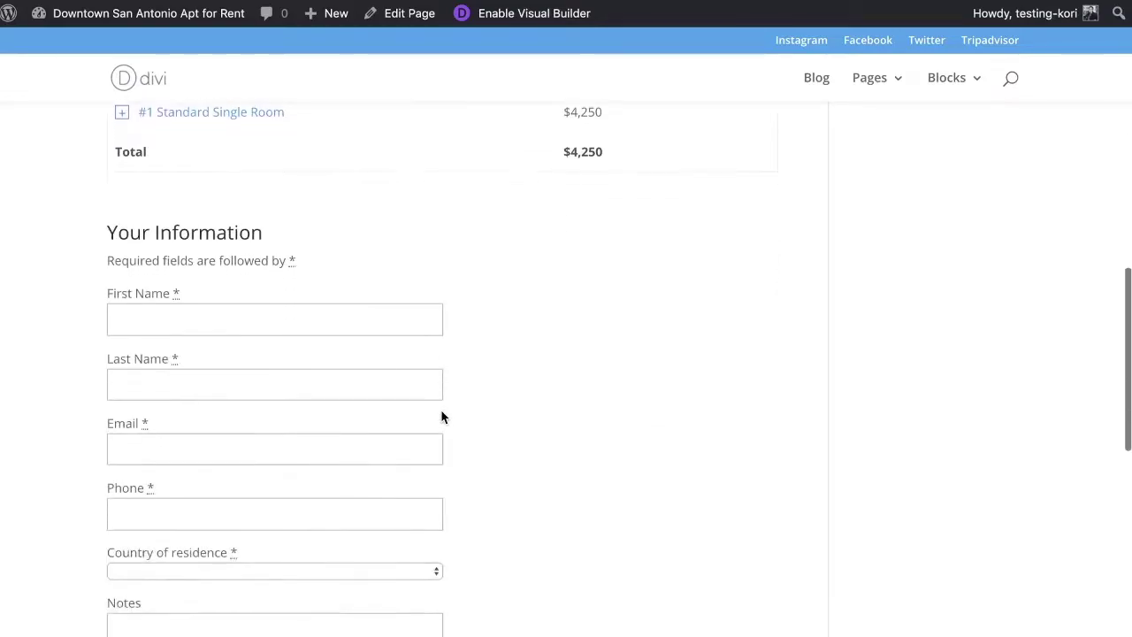
scroll(442, 414, up, 12)
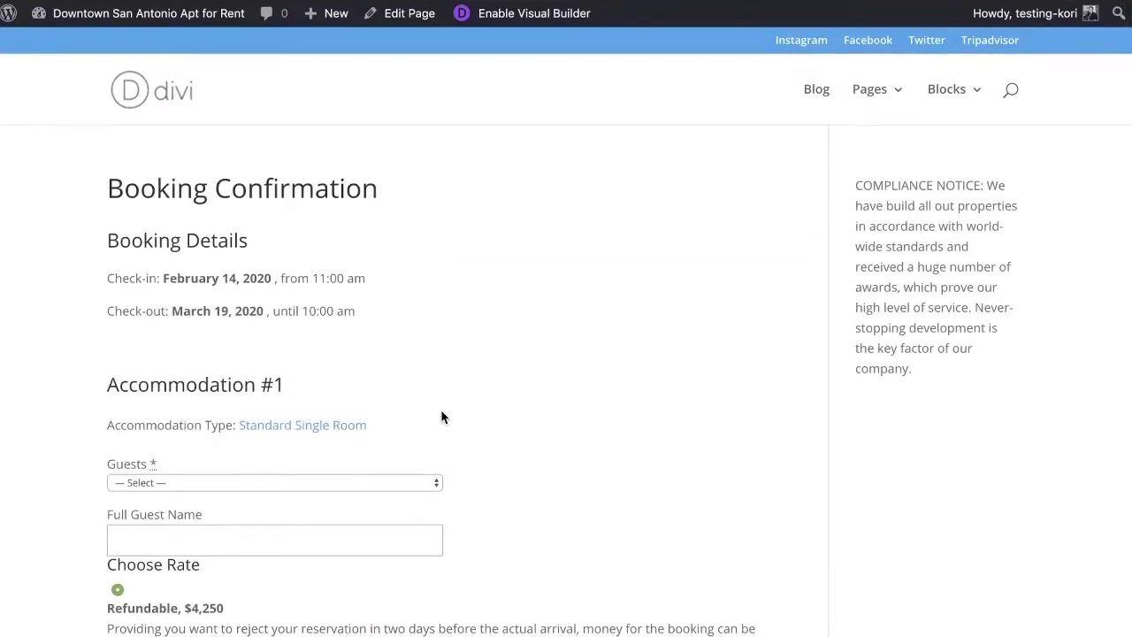